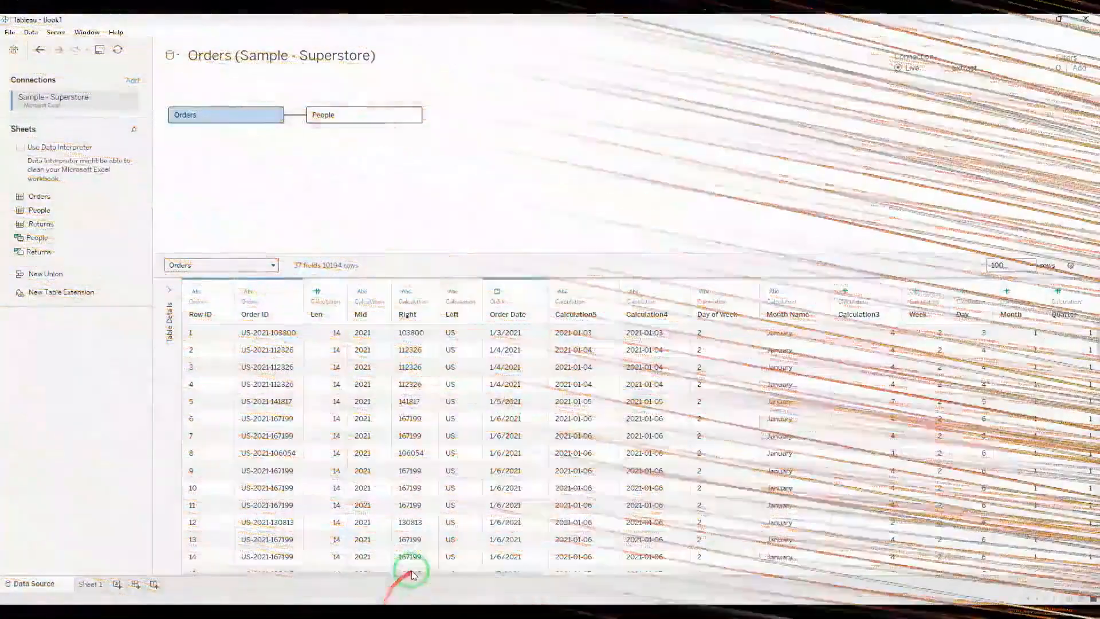
# Start a new calculated field from the Sales column of the Orders table.
pyautogui.moveTo(412, 573)
pyautogui.mouseDown()
pyautogui.moveTo(1023, 608)
pyautogui.moveTo(1091, 567)
pyautogui.mouseUp()
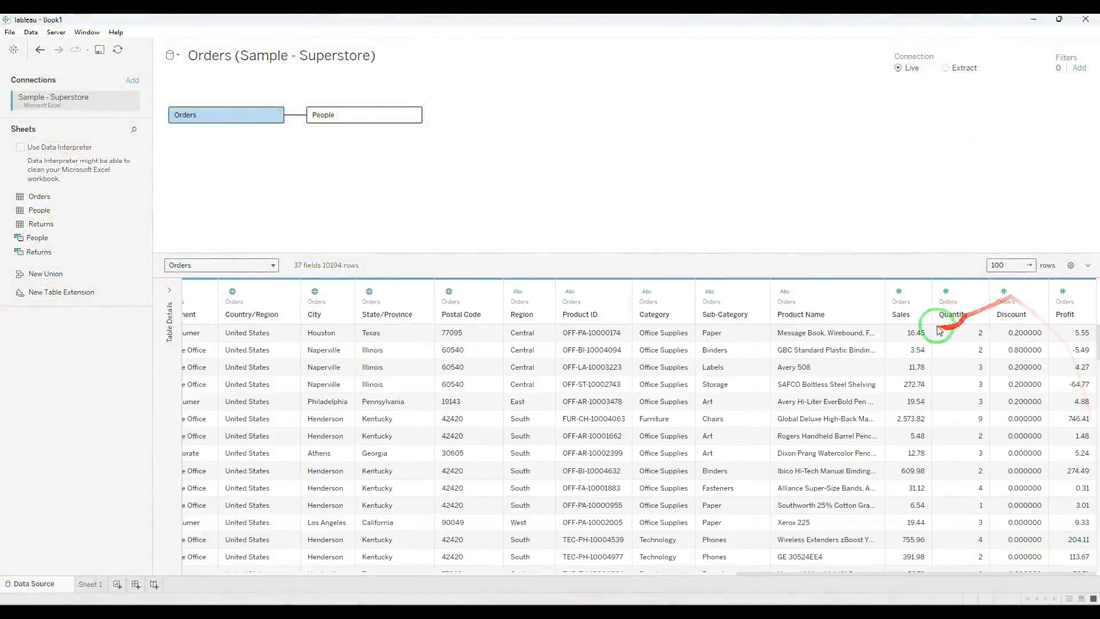
pyautogui.click(917, 291)
pyautogui.click(993, 350)
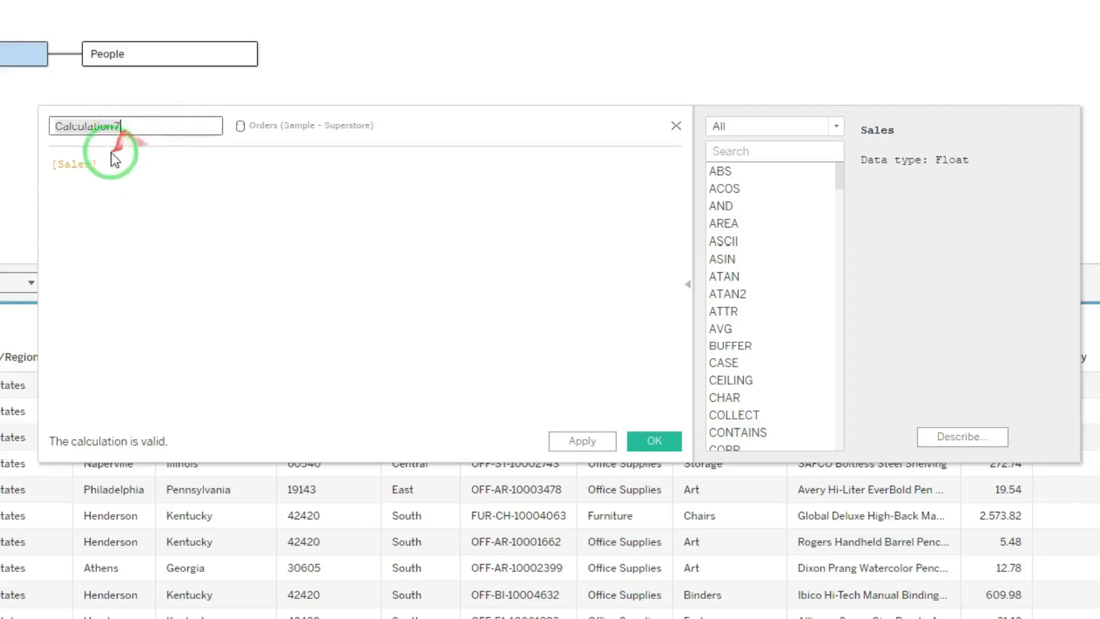
# Replace the default formula with the condition IF [Sales]>20000 THEN "T".
pyautogui.moveTo(97, 164); pyautogui.dragTo(55, 166)
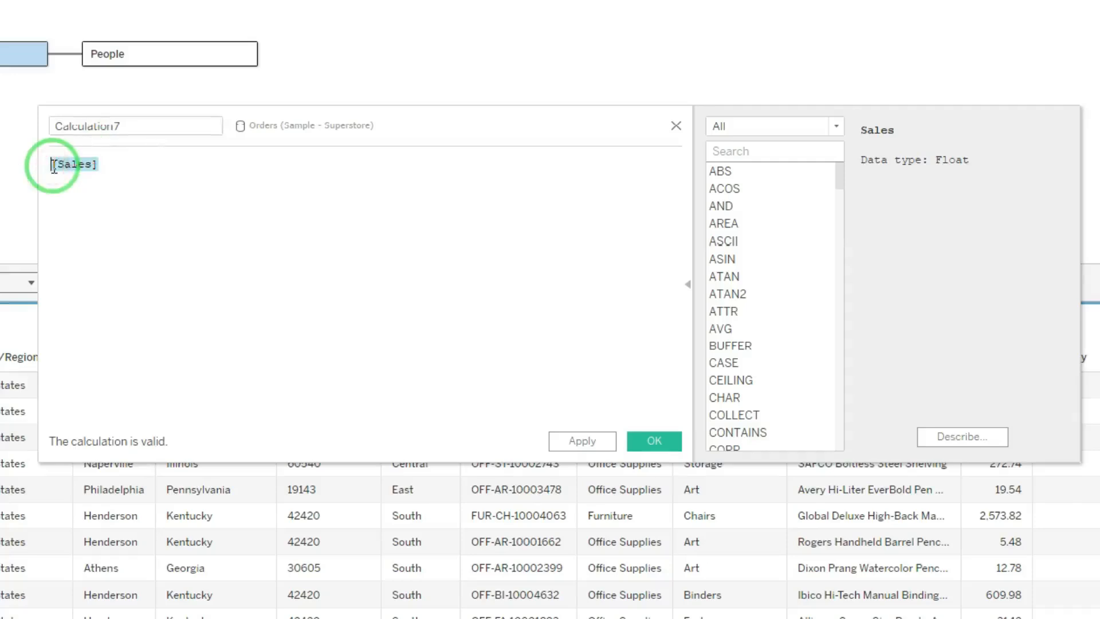
pyautogui.write('If')
pyautogui.press('Return')
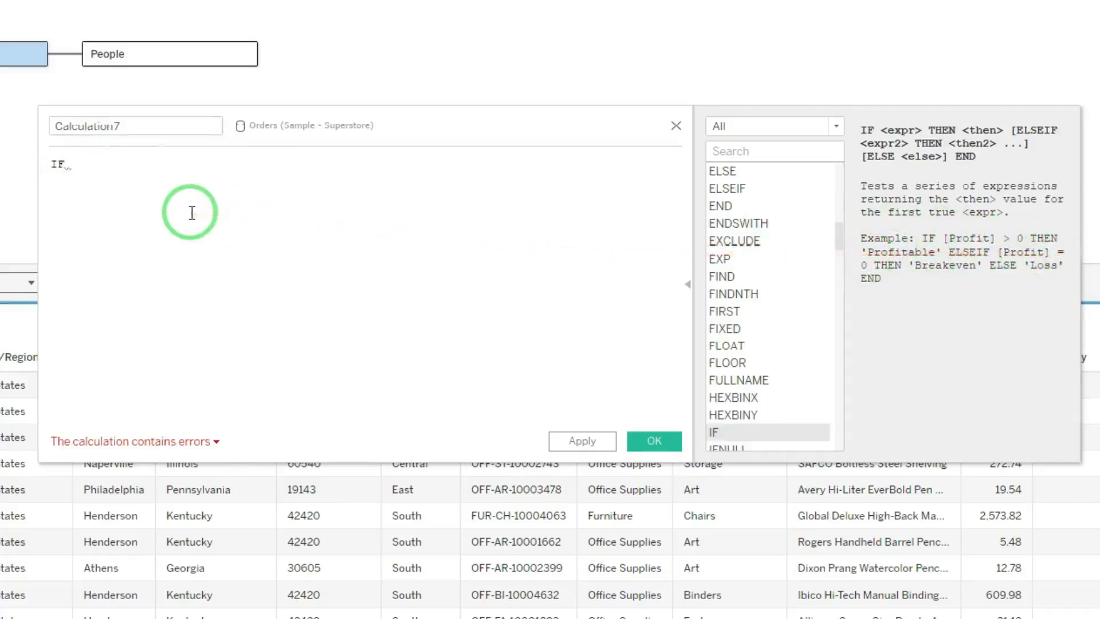
pyautogui.write('sale')
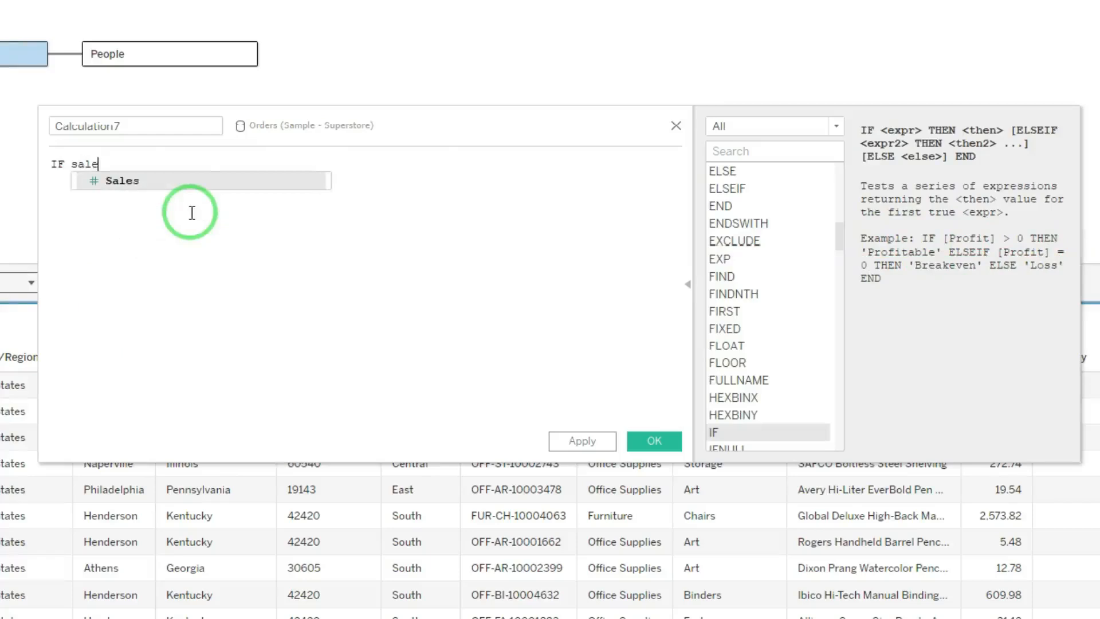
pyautogui.press('Return')
pyautogui.write('>')
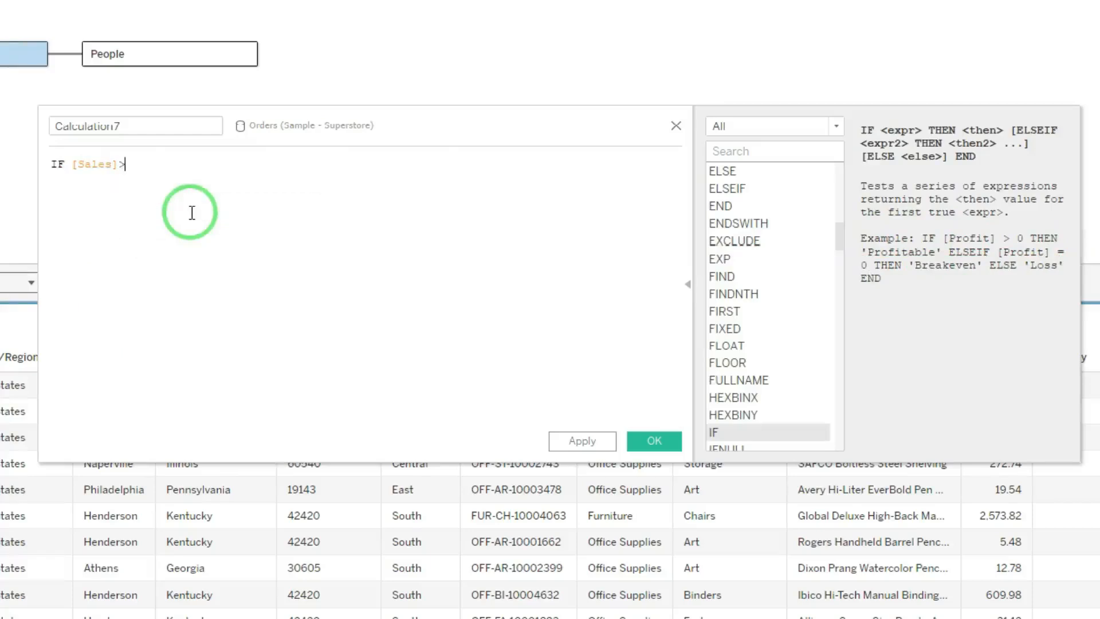
pyautogui.write('20000 then')
pyautogui.press('BackSpace')
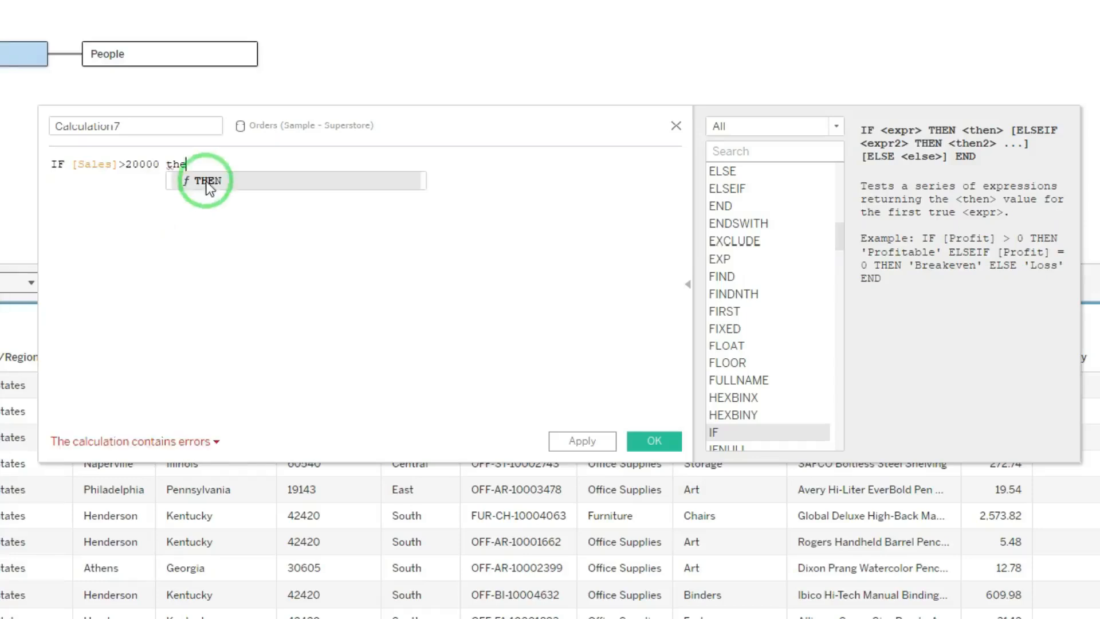
pyautogui.click(207, 181)
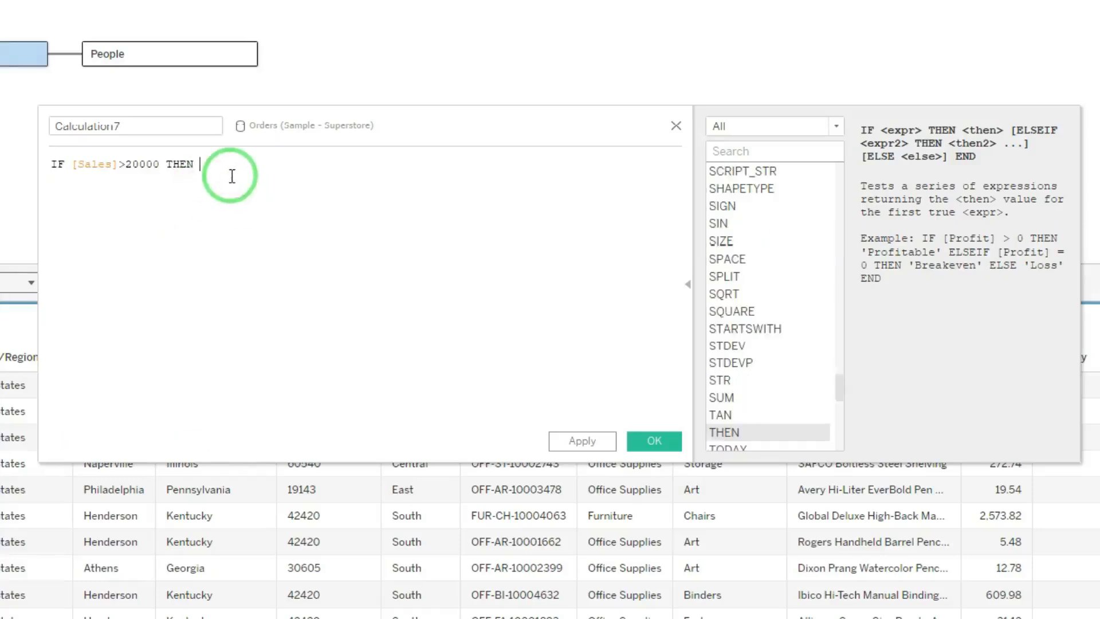
pyautogui.write('"T"')
# Add an ELSE "F" line and a closing END to the formula, and save the calculated field.
pyautogui.press('Return')
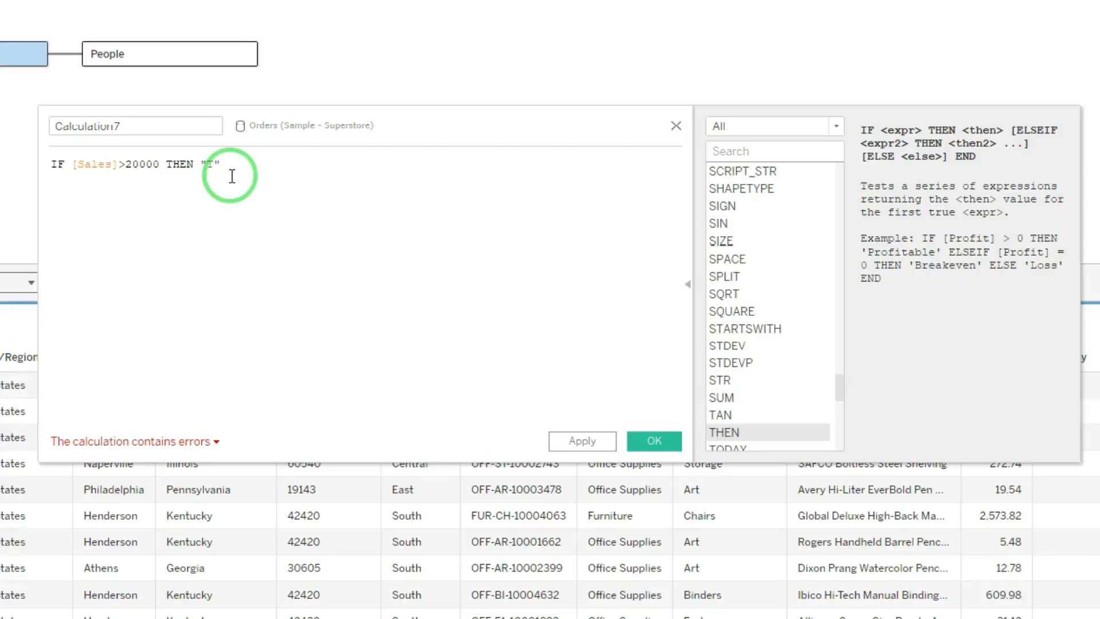
pyautogui.write('else')
pyautogui.press('Return')
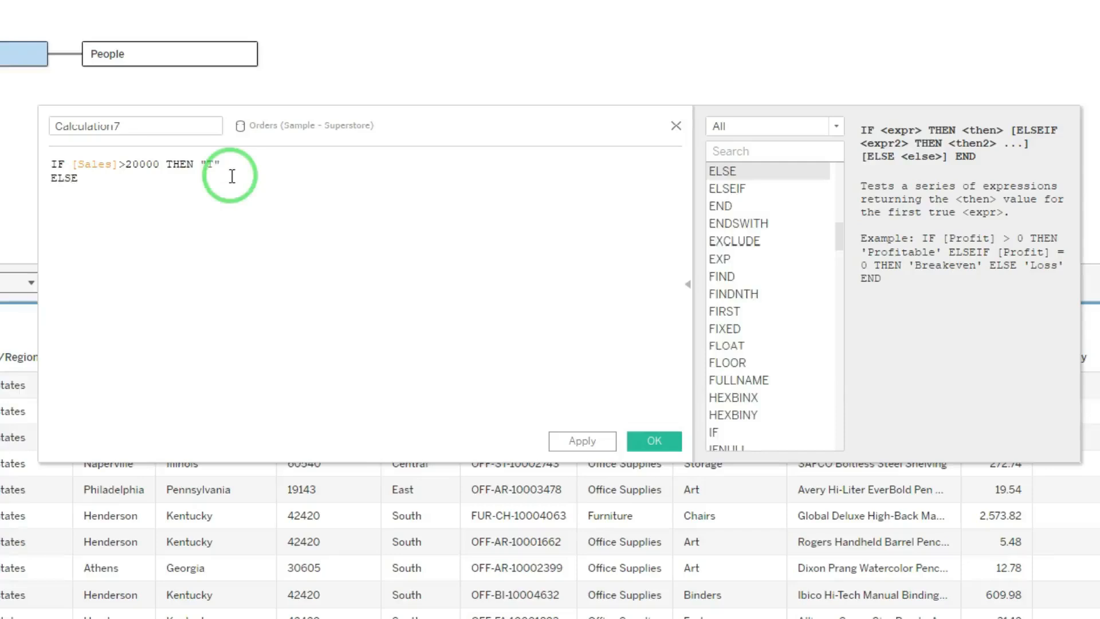
pyautogui.press('Return')
pyautogui.press('BackSpace')
pyautogui.write('""')
pyautogui.press('Left')
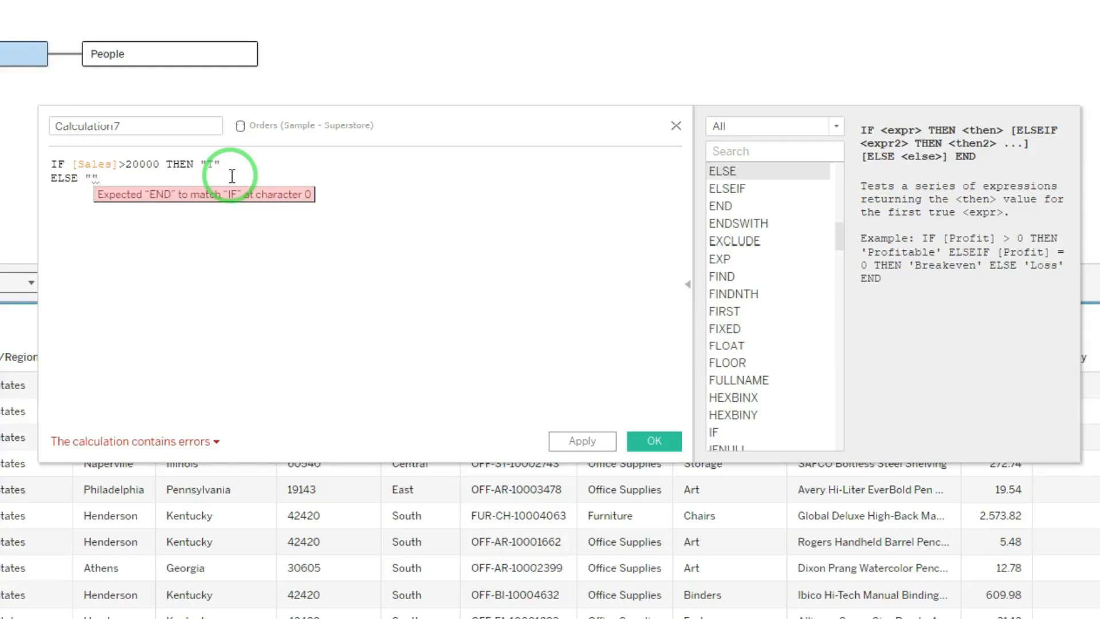
pyautogui.write('F')
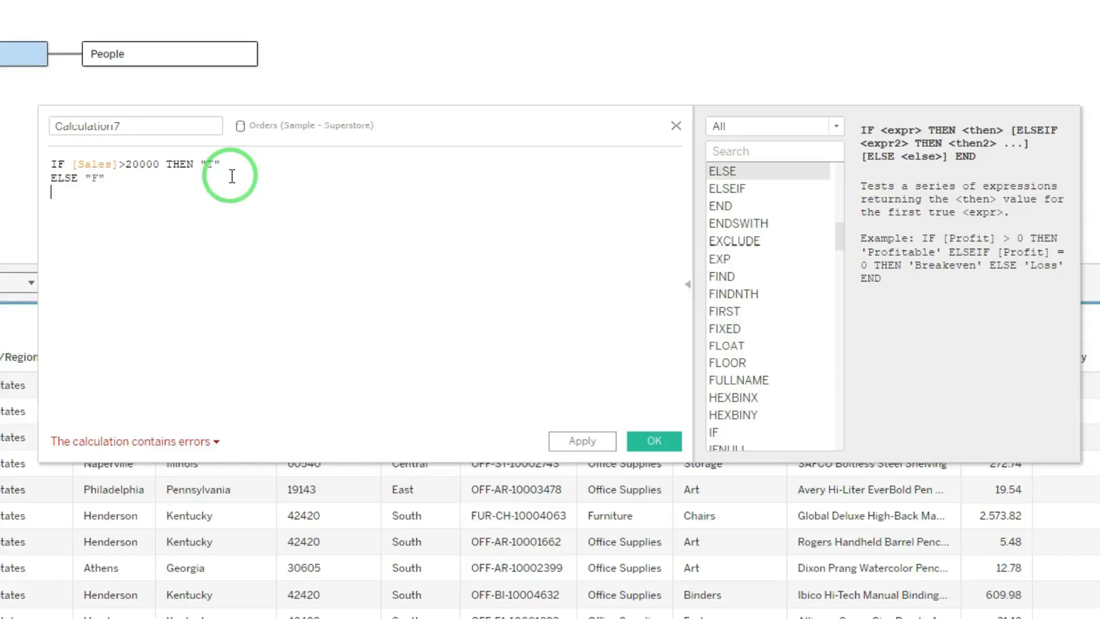
pyautogui.press('Return')
pyautogui.write('end')
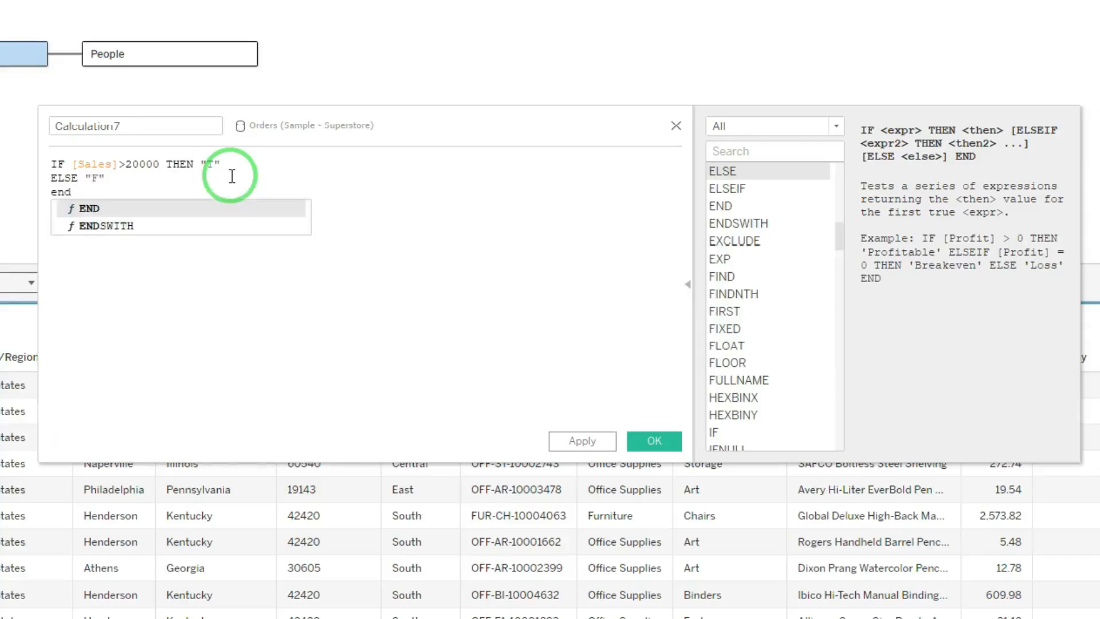
pyautogui.press('Return')
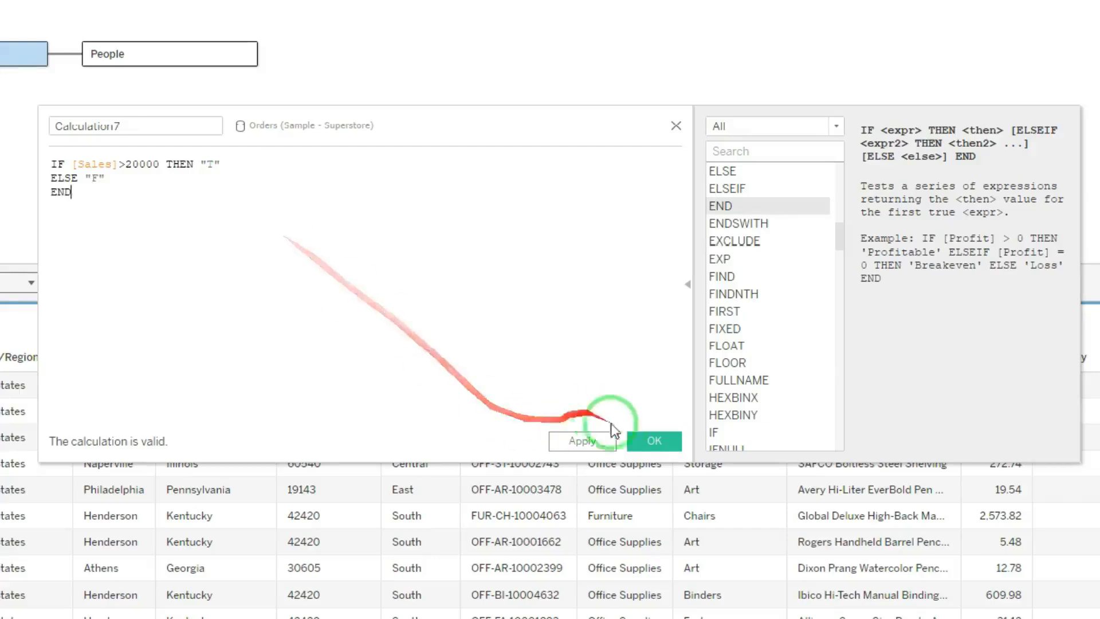
pyautogui.click(647, 441)
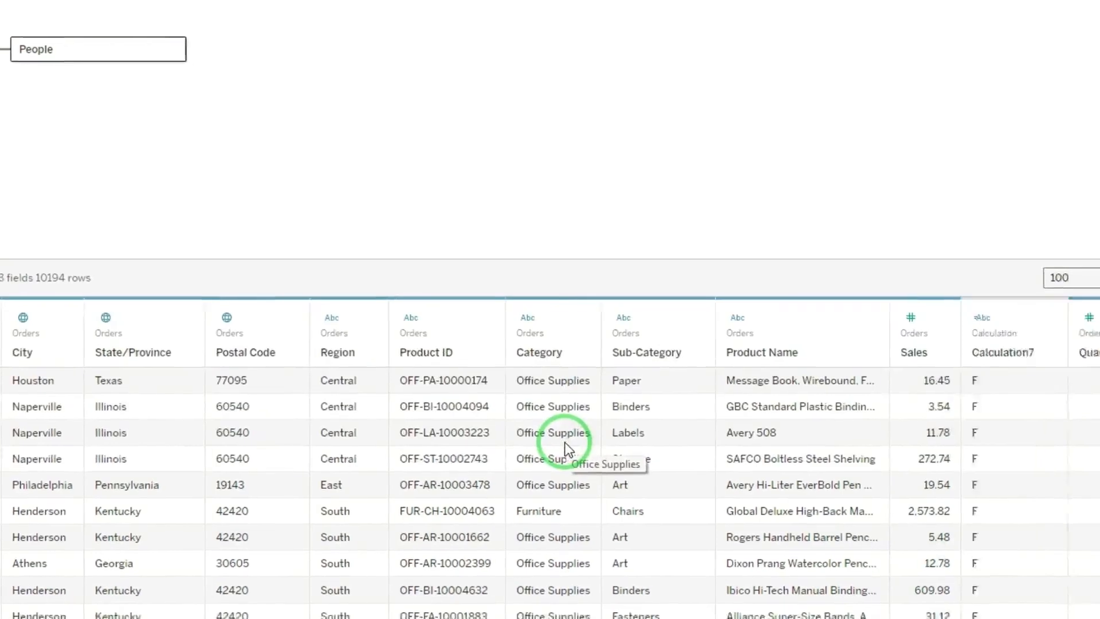
# View the description of the Calculation7 field to check its formula and domain, and close it.
pyautogui.click(930, 310)
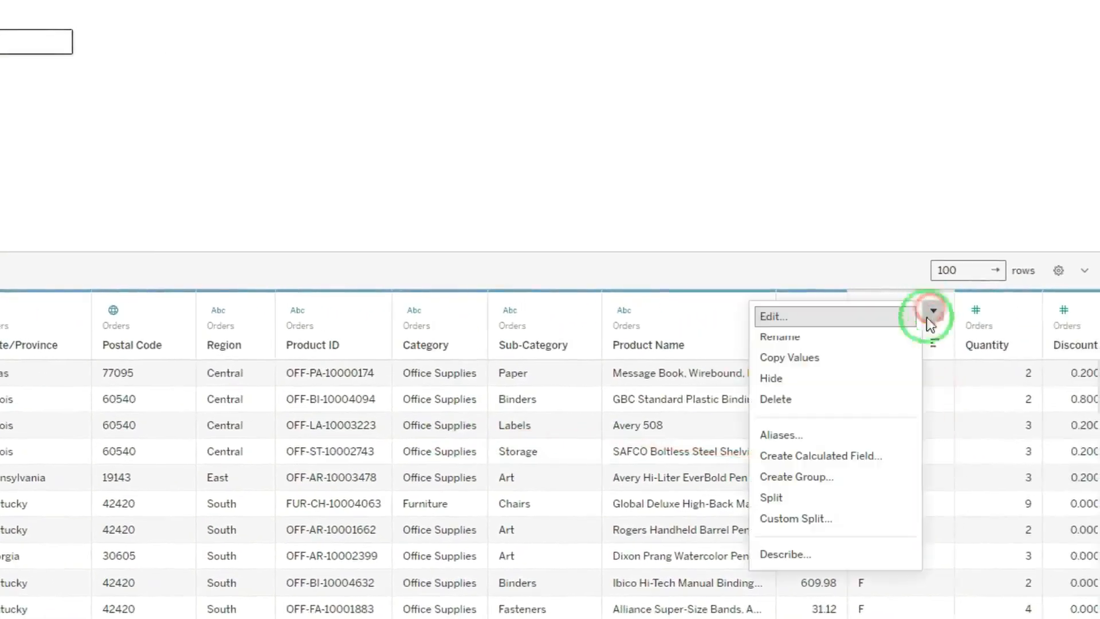
pyautogui.click(828, 558)
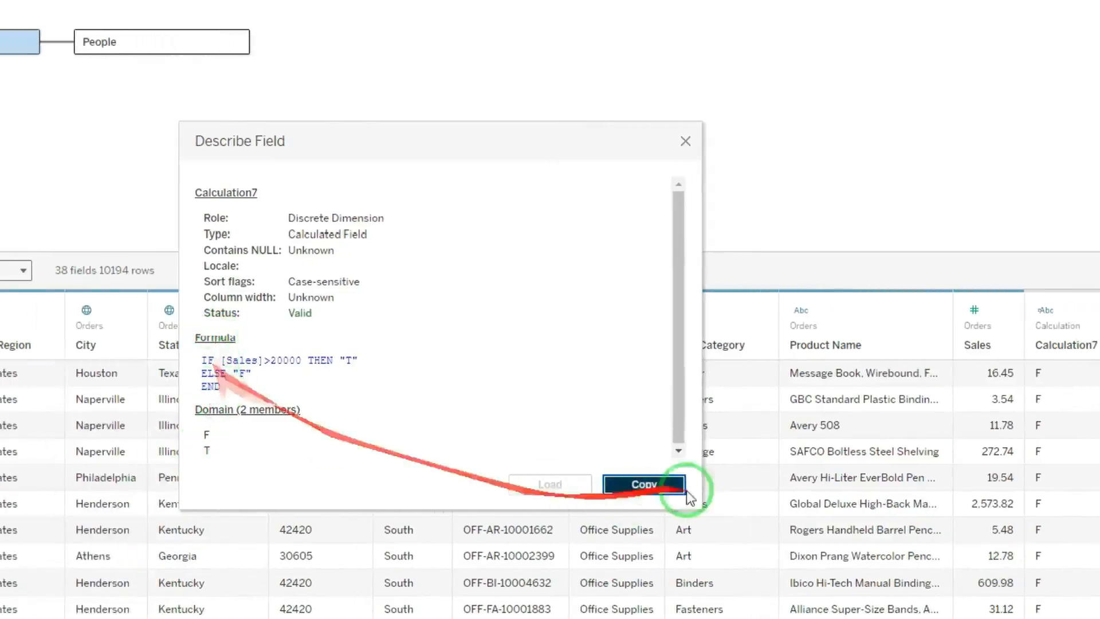
pyautogui.click(686, 141)
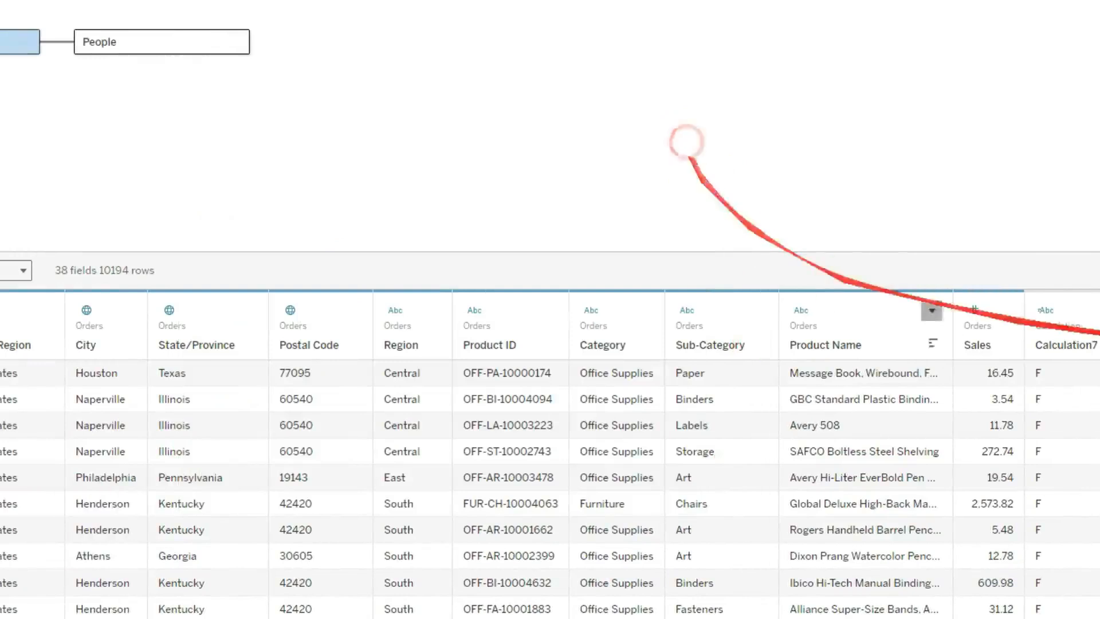
# Reopen the Calculation7 formula for editing and replace its ELSE "F" line with ELSEIF.
pyautogui.click(1079, 335)
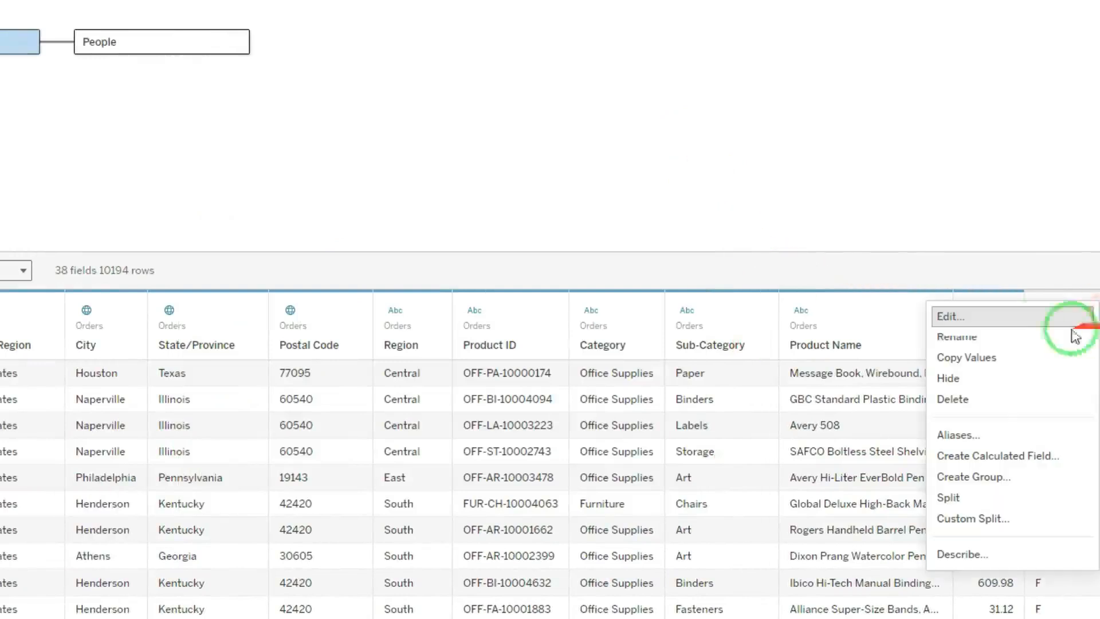
pyautogui.click(986, 319)
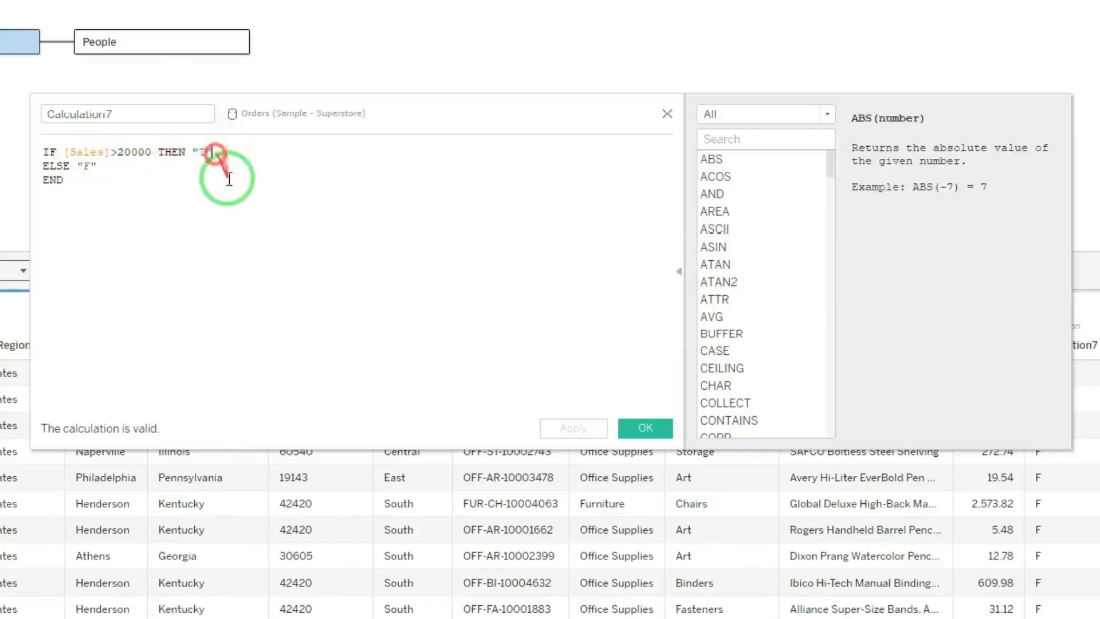
pyautogui.click(70, 166)
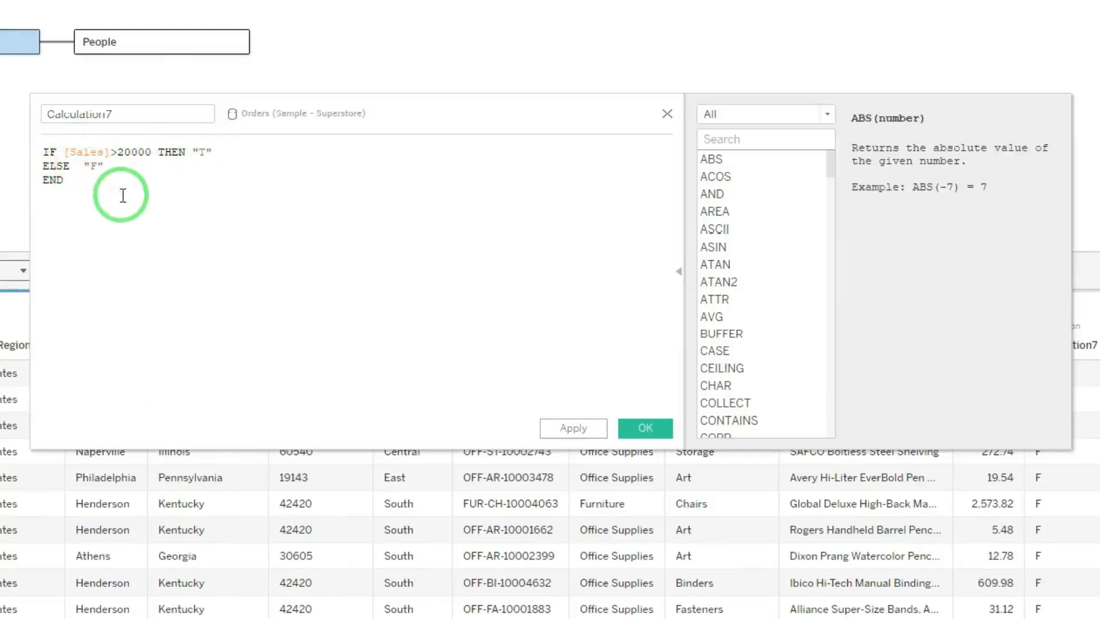
pyautogui.write('if')
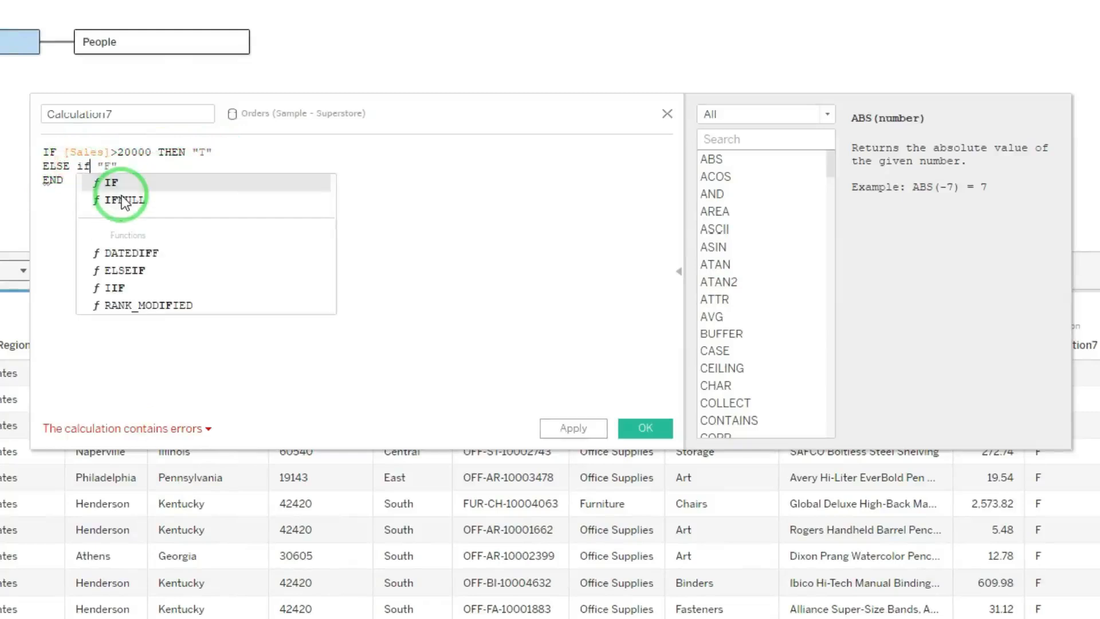
pyautogui.moveTo(119, 166); pyautogui.dragTo(41, 171)
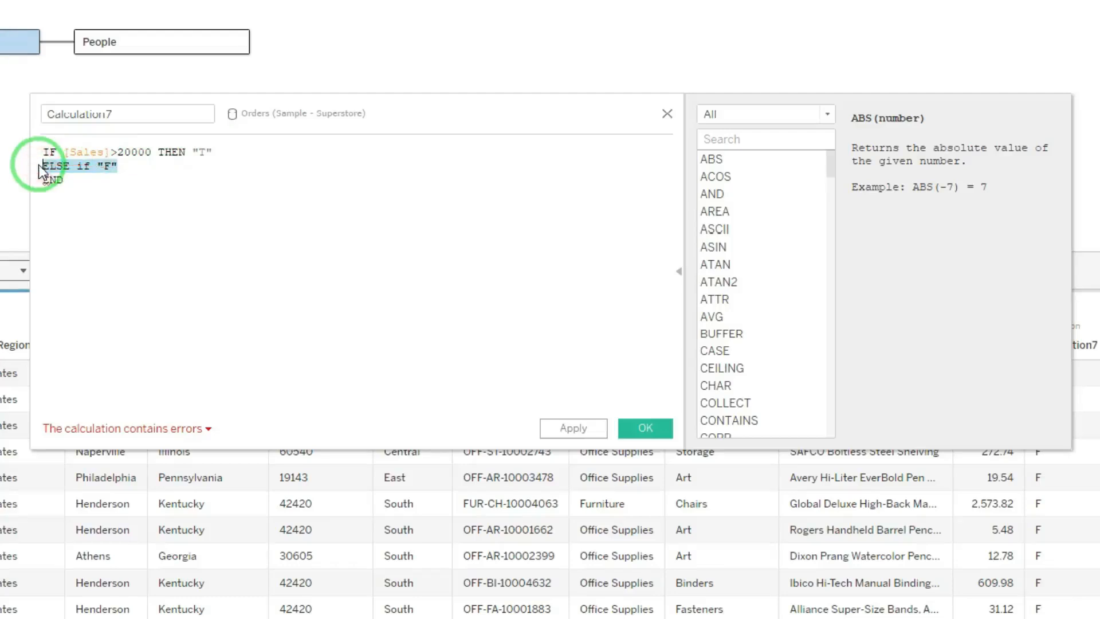
pyautogui.write('else')
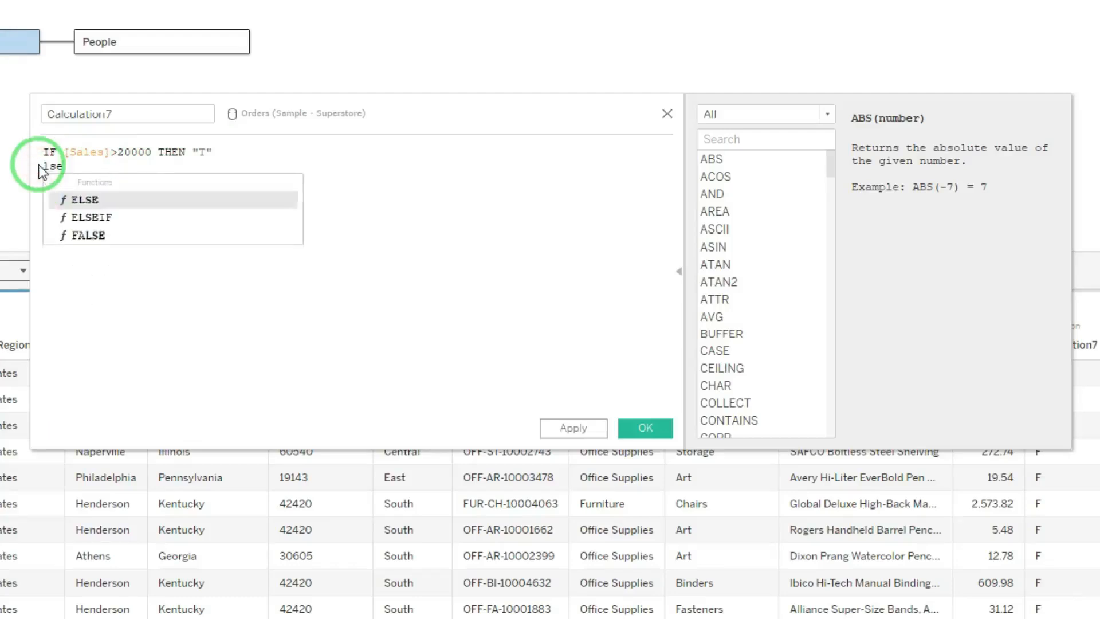
pyautogui.click(98, 217)
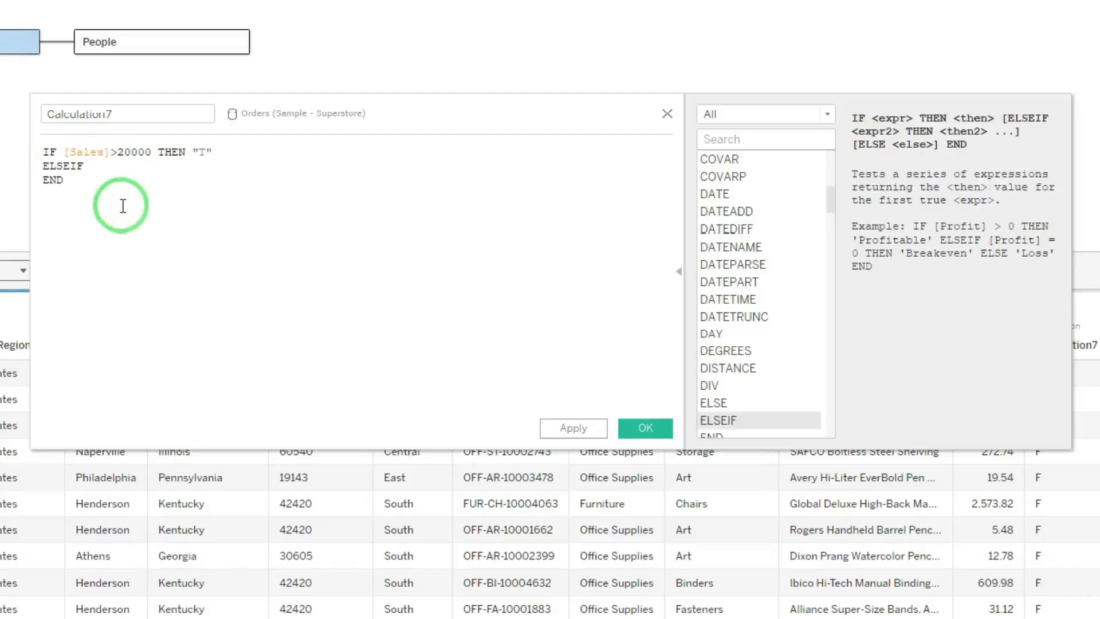
# Complete the ELSEIF line with the condition [Sales]>15000 THEN and an empty string "" as its result.
pyautogui.write('sales')
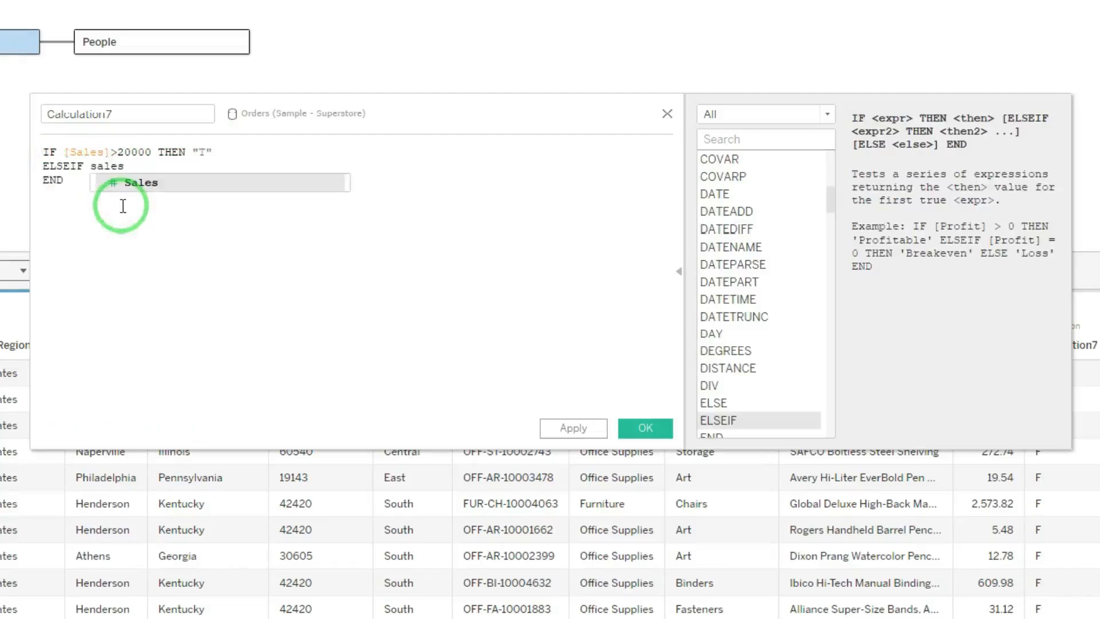
pyautogui.press('Return')
pyautogui.write('>15000')
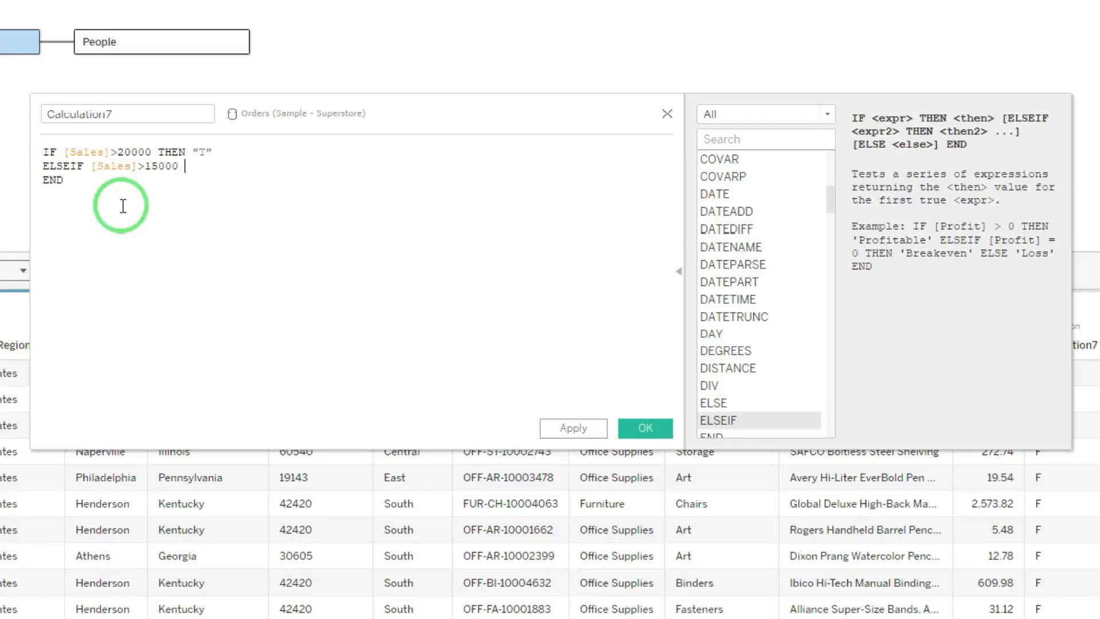
pyautogui.write(' the')
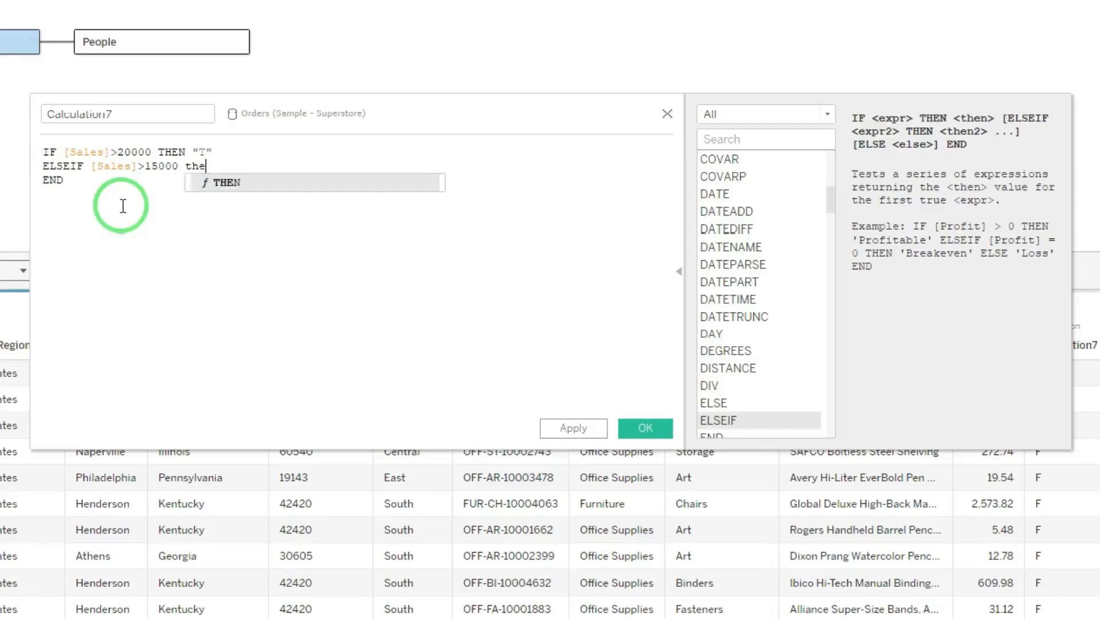
pyautogui.press('Return')
pyautogui.write('""')
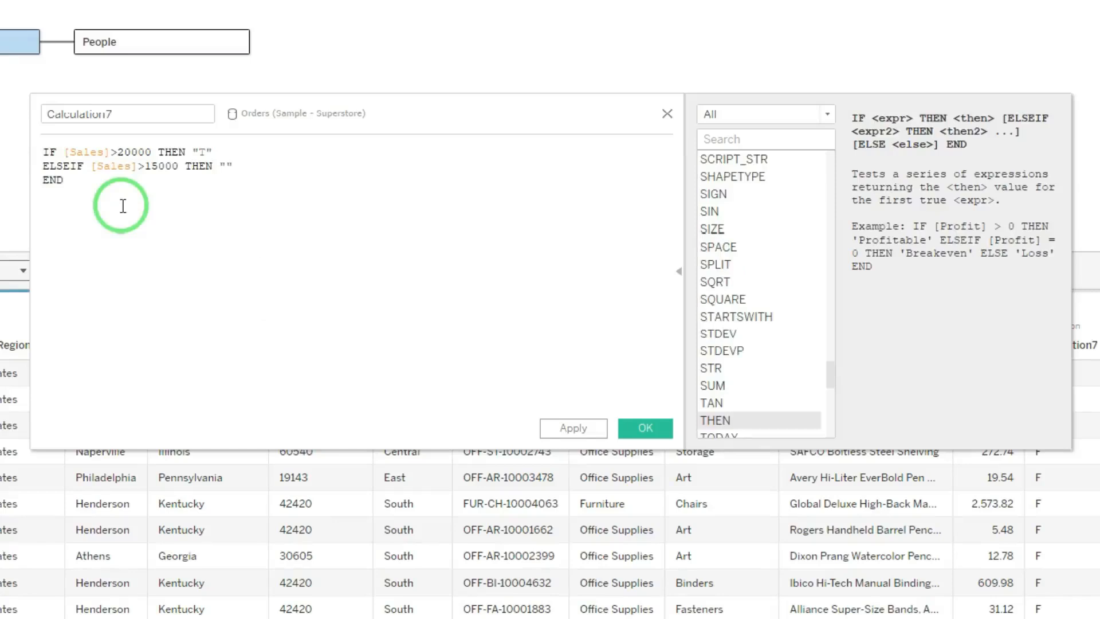
# Add a second branch before END reading ELSEIF [Sales]>10000 THEN "".
pyautogui.press('Return')
pyautogui.write('else')
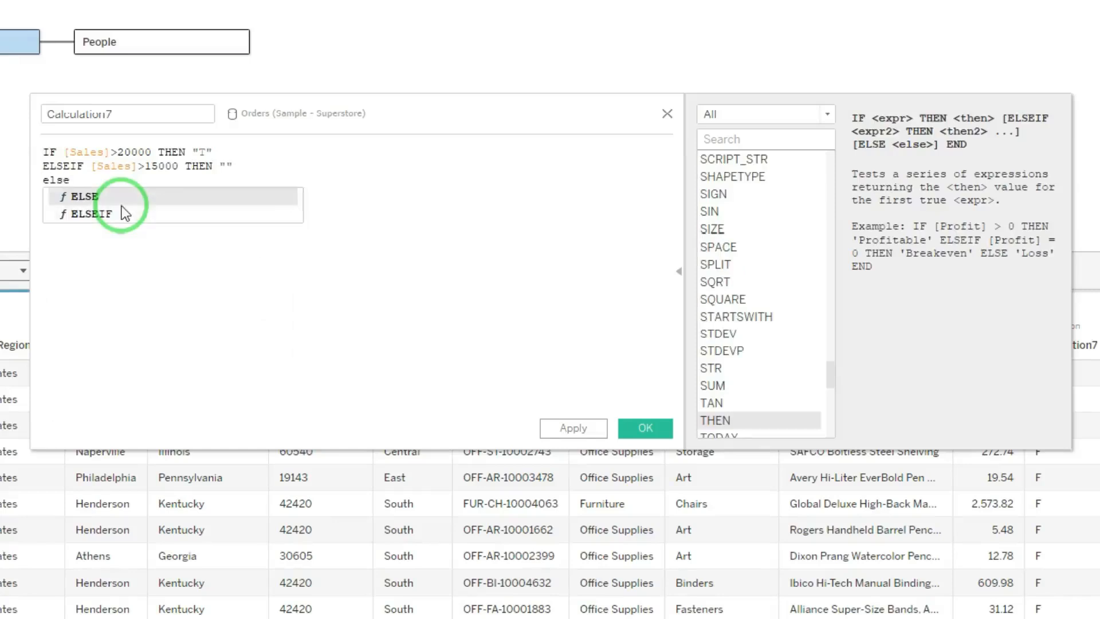
pyautogui.click(122, 208)
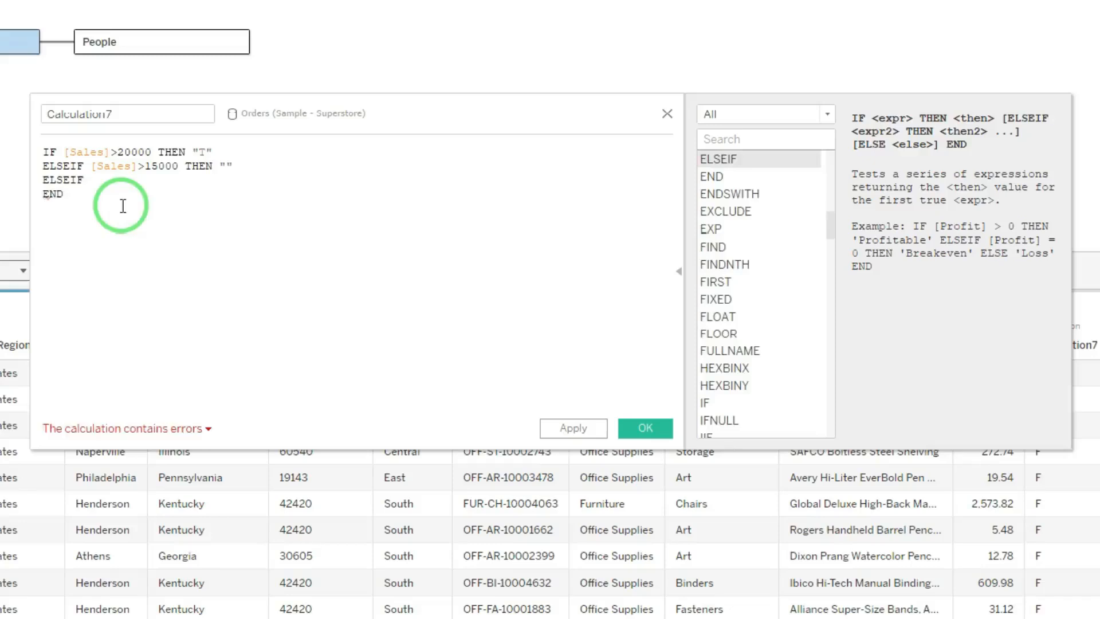
pyautogui.write('sales')
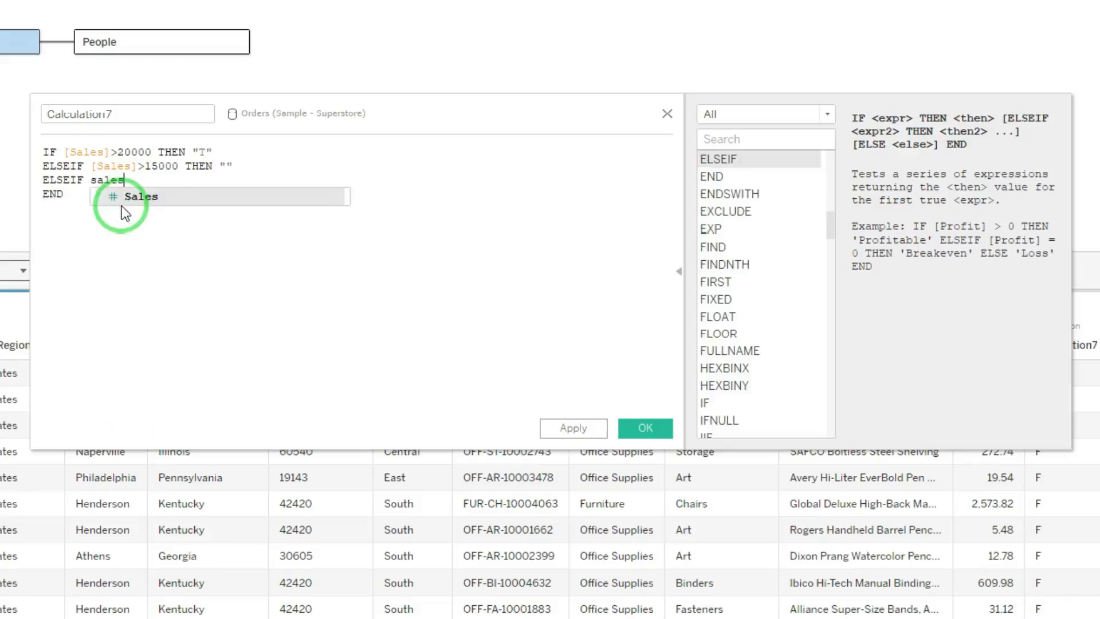
pyautogui.click(121, 205)
pyautogui.write('>10000')
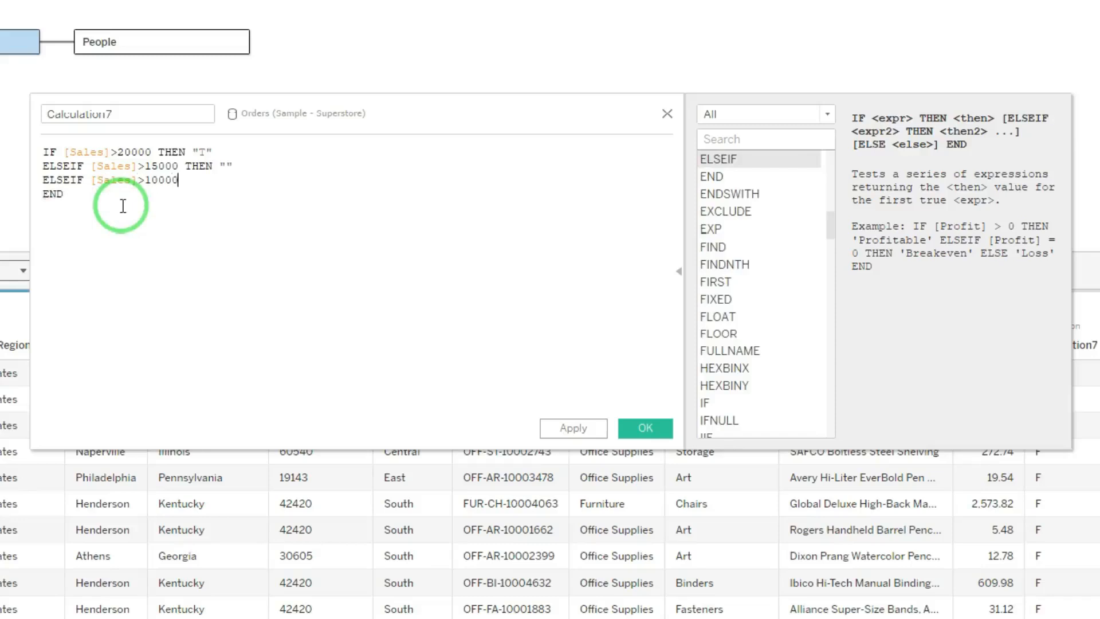
pyautogui.write(' then')
pyautogui.press('Return')
pyautogui.write('""')
# Add an ELSE "F" line before END in the Calculation7 formula, with a space between ELSE and "F".
pyautogui.press('Return')
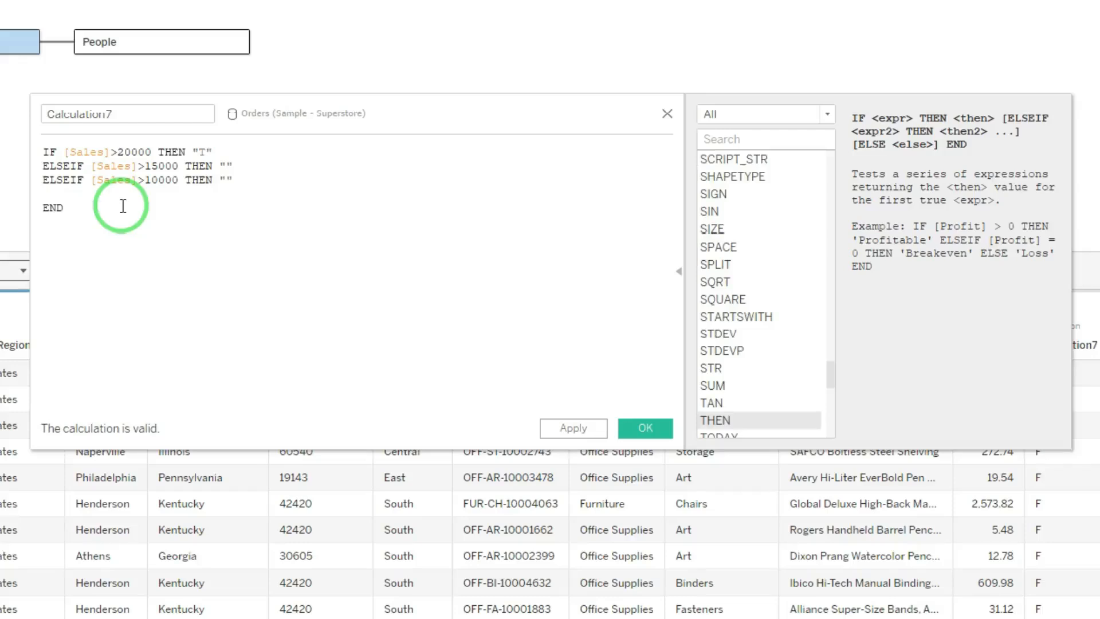
pyautogui.write('ELSE')
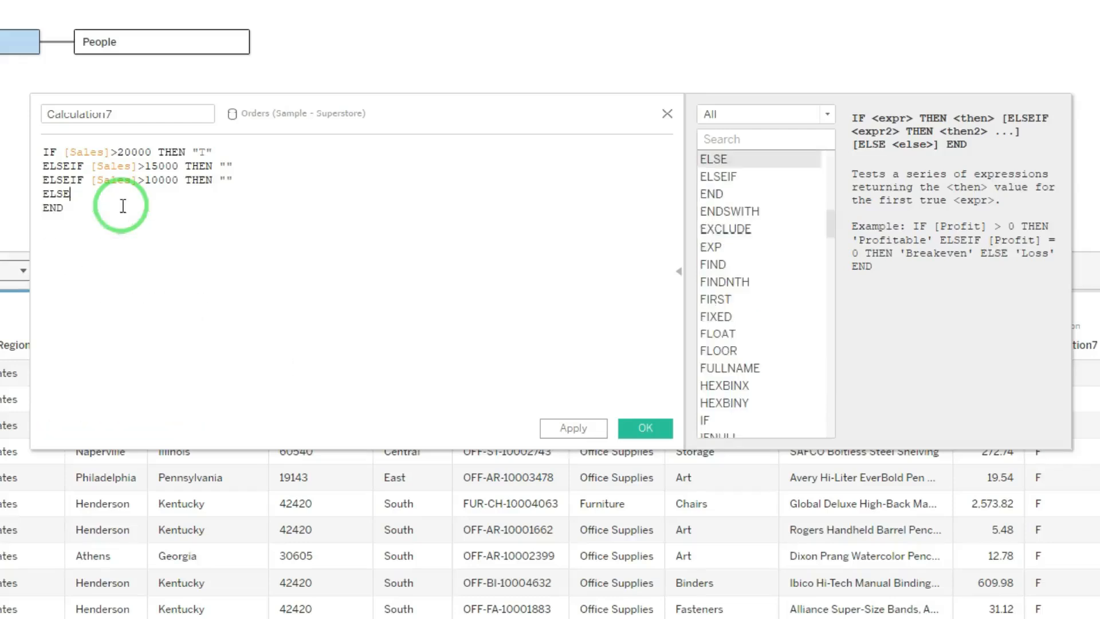
pyautogui.write('"F"')
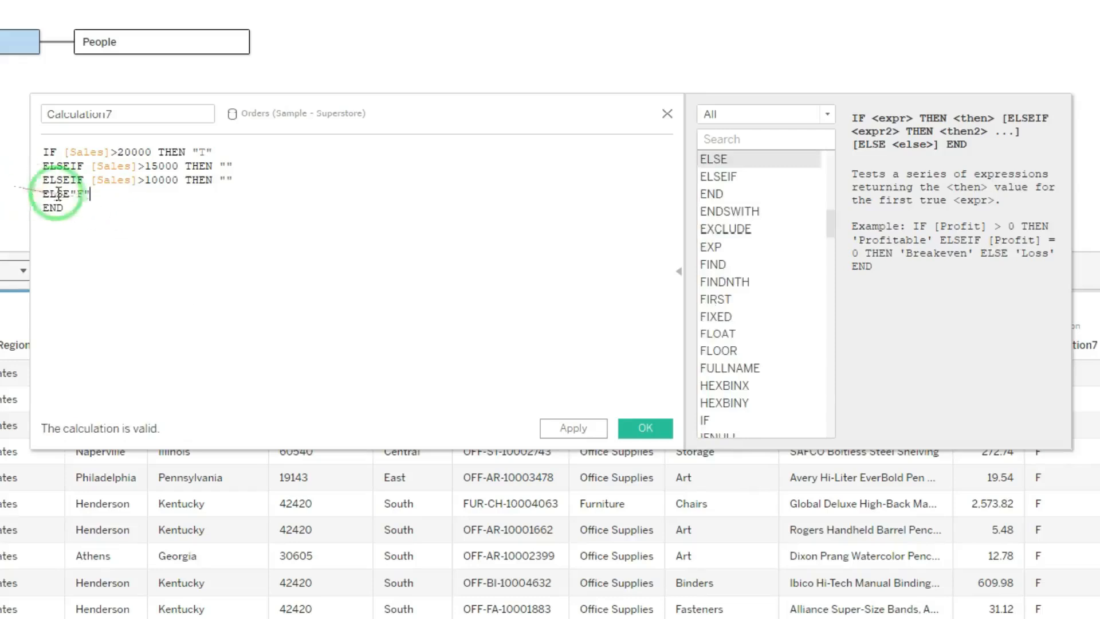
pyautogui.click(68, 195)
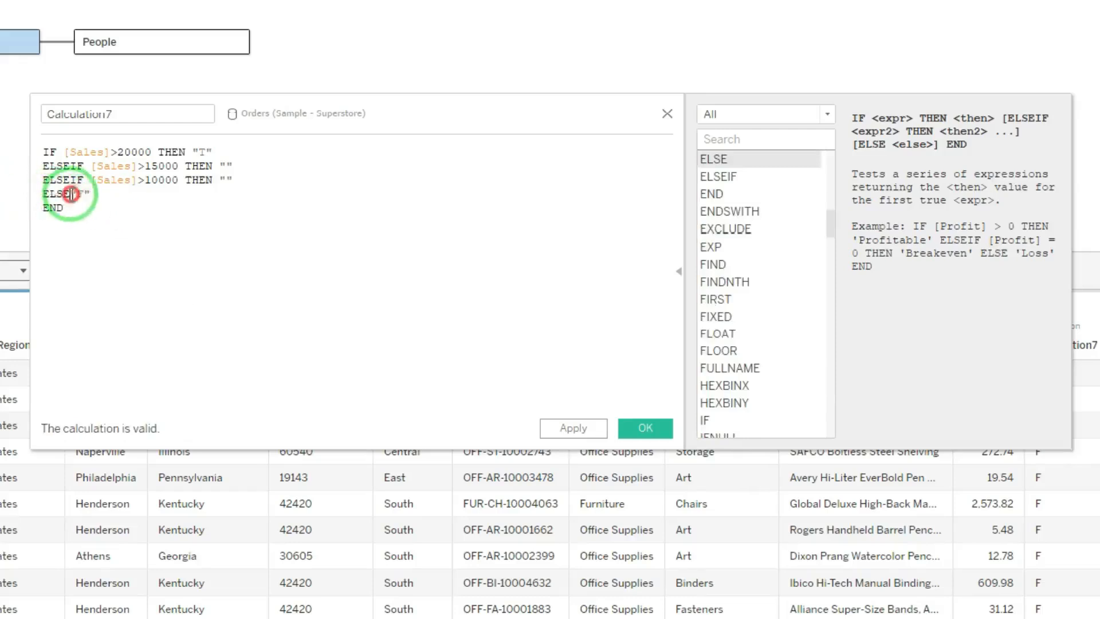
# Fill in "N" as the result for Sales above 15000 and "B" for Sales above 10000, and save the calculation.
pyautogui.click(226, 168)
pyautogui.write('M')
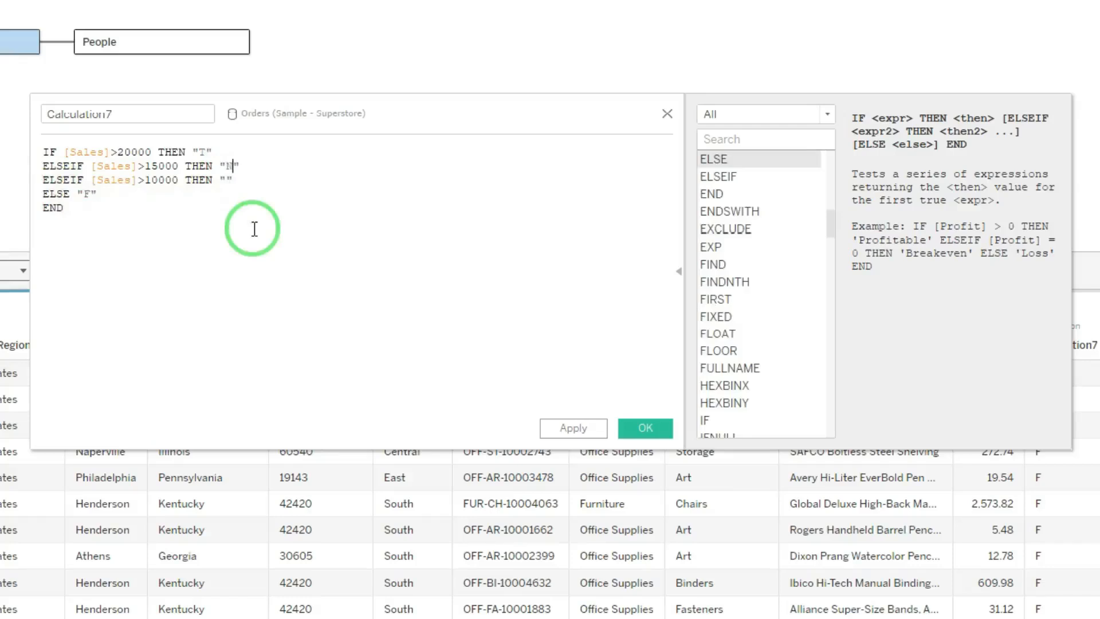
pyautogui.click(226, 180)
pyautogui.write('E')
pyautogui.click(573, 428)
pyautogui.click(644, 427)
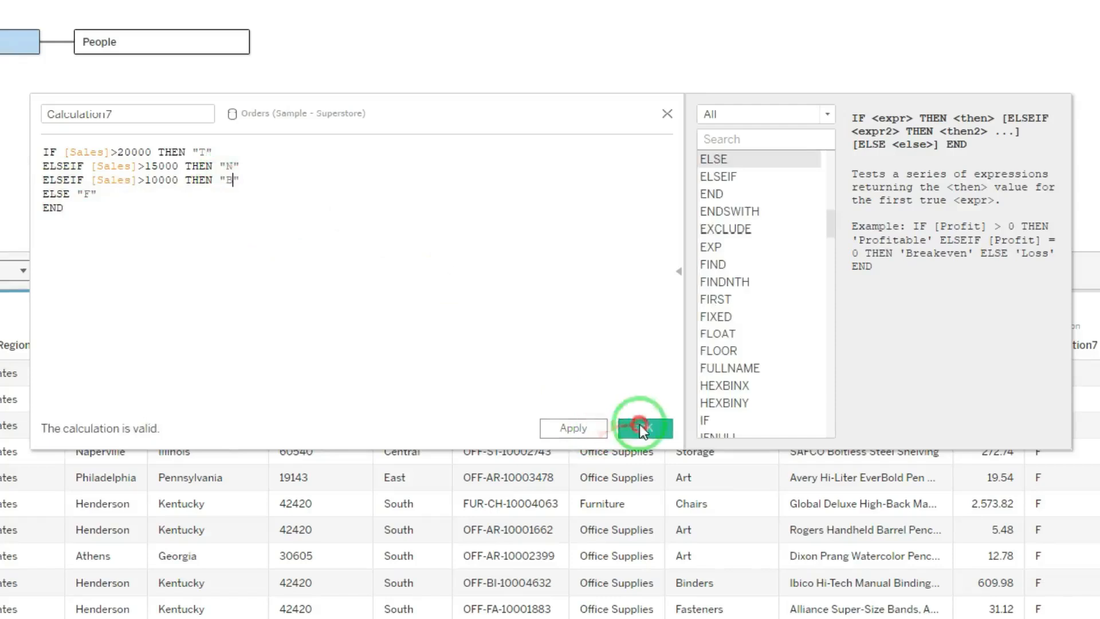
# View the description of Calculation7 to check its updated formula and domain members, and close it.
pyautogui.click(1094, 316)
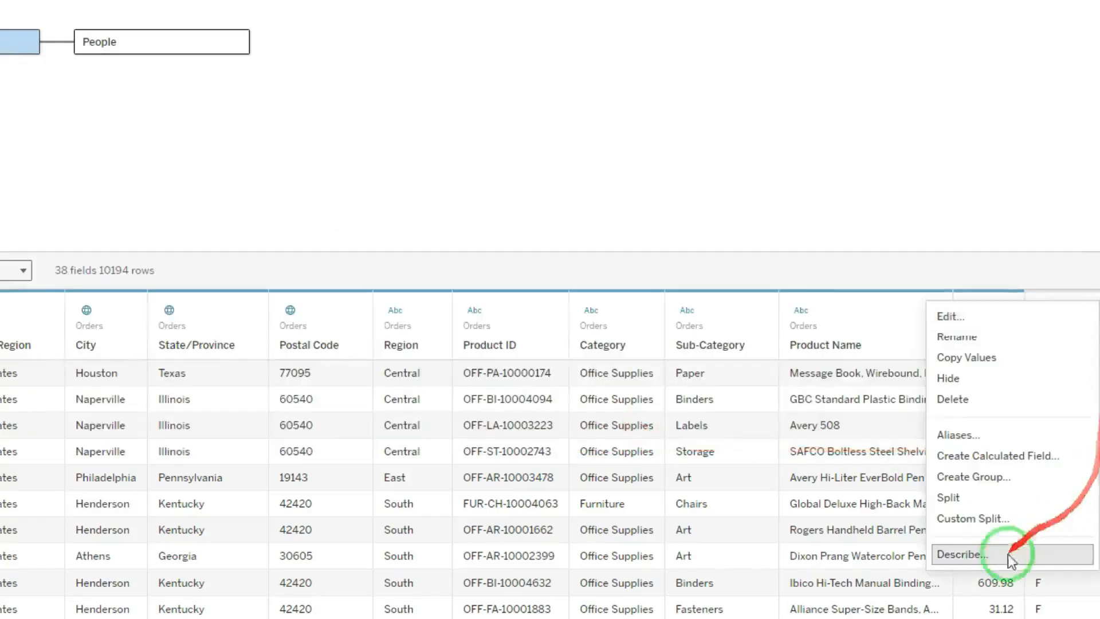
pyautogui.click(968, 551)
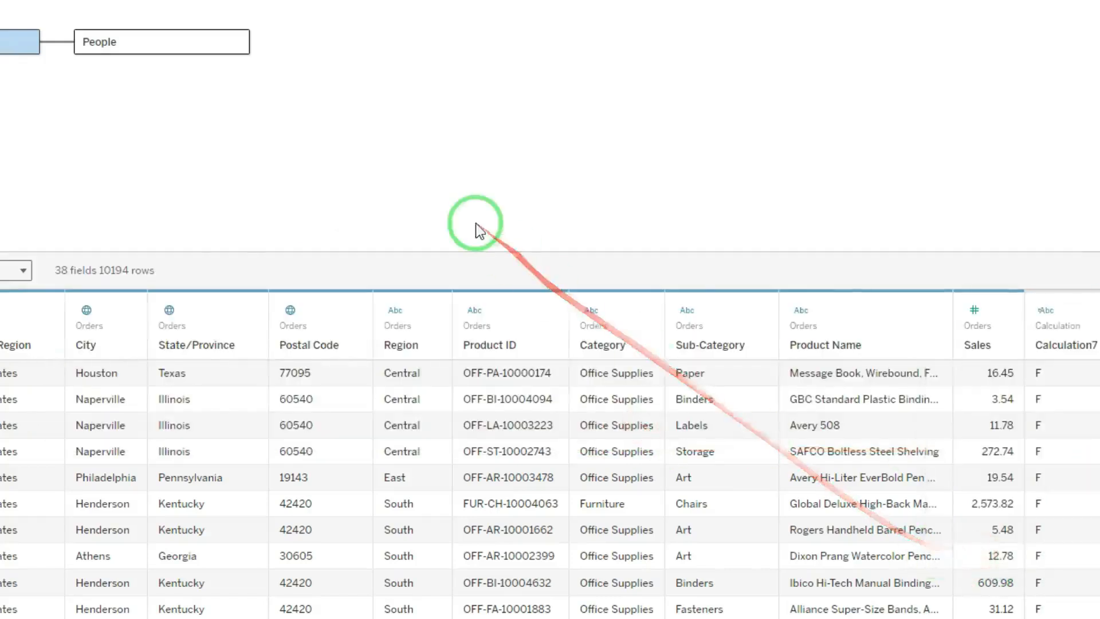
pyautogui.scroll(-2, 251, 439)
pyautogui.scroll(-1, 251, 438)
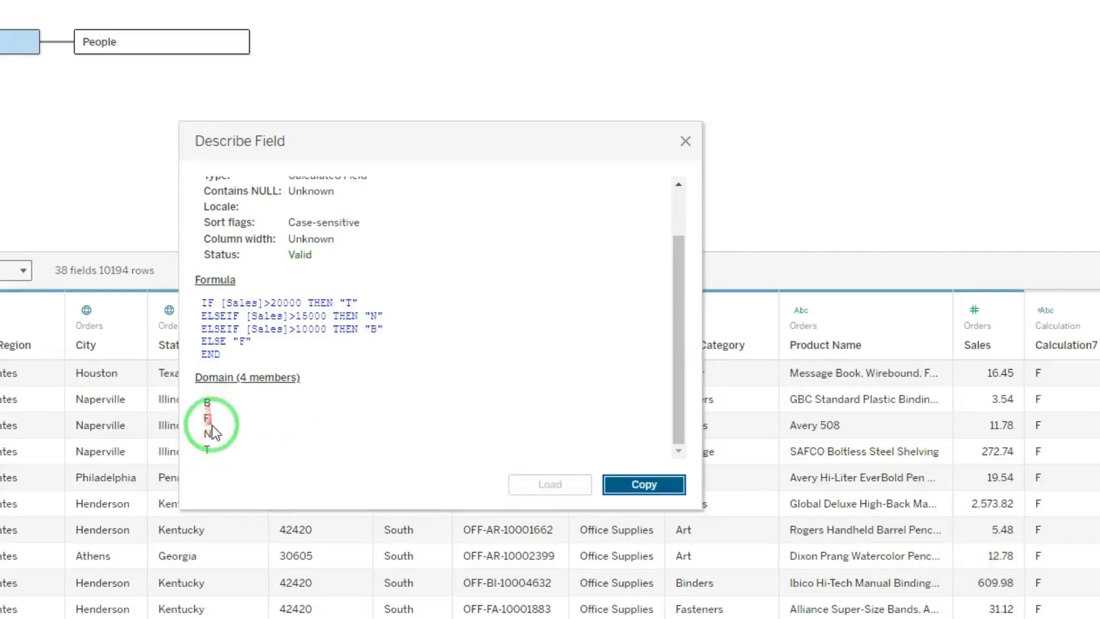
pyautogui.click(685, 142)
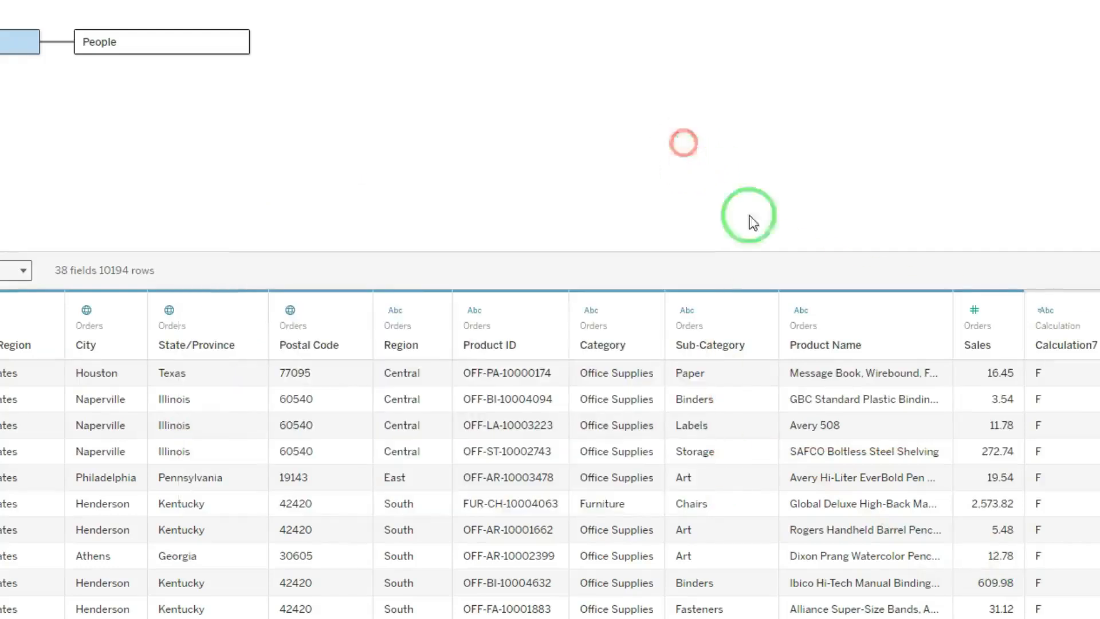
# Reopen the Calculation7 formula for editing and replace THEN after [Sales]>20000 with the AND operator.
pyautogui.click(1091, 312)
pyautogui.click(971, 316)
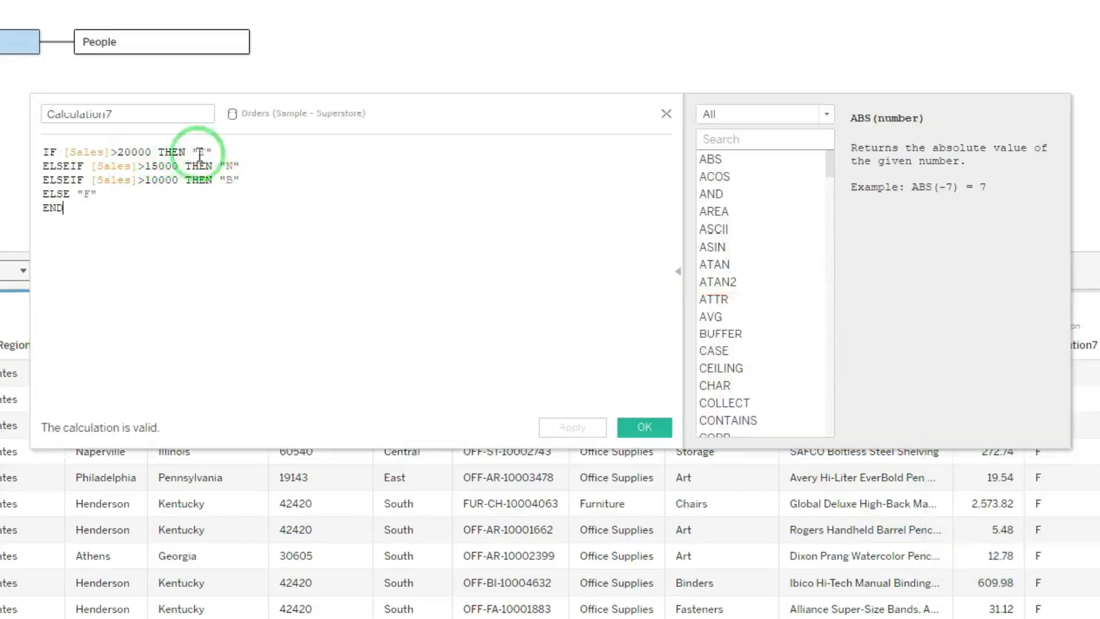
pyautogui.click(160, 152)
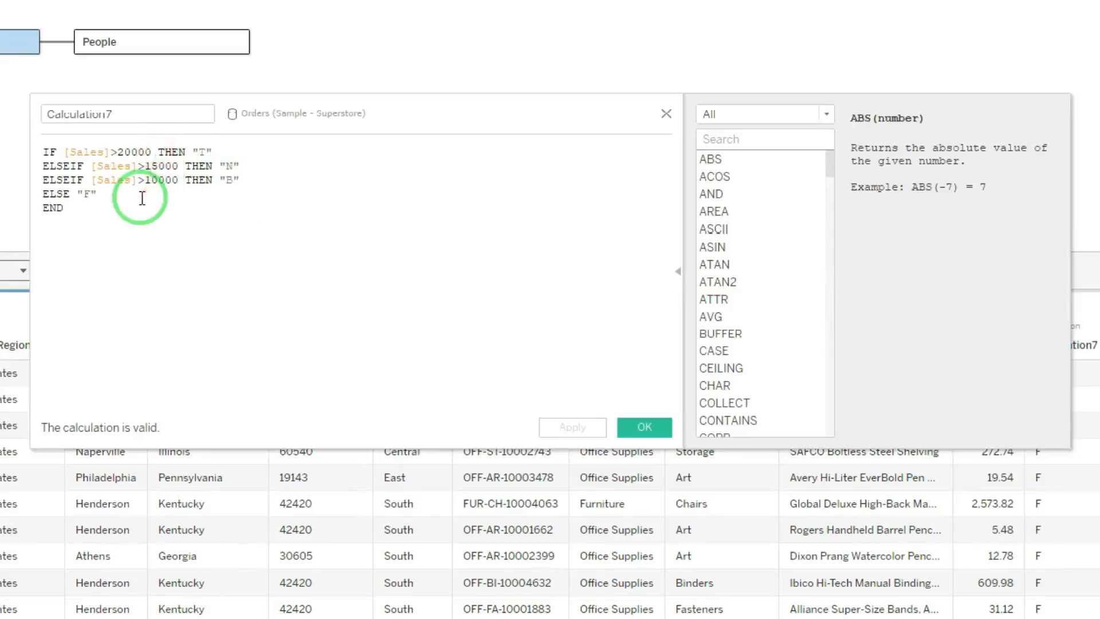
pyautogui.write('nd')
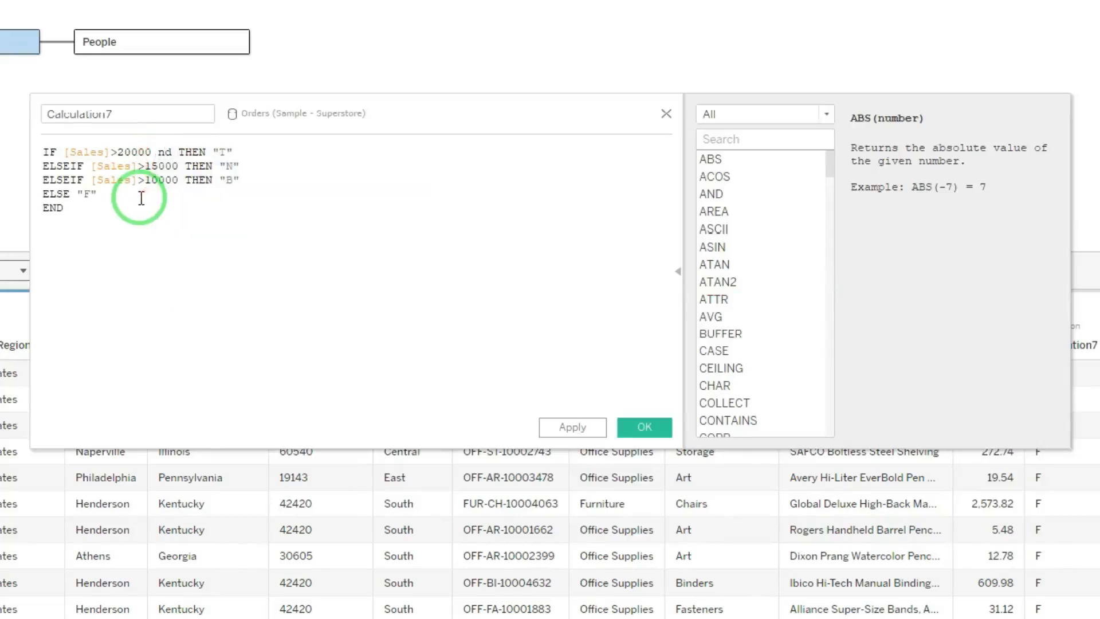
pyautogui.press('BackSpace')
pyautogui.press('BackSpace')
pyautogui.press('BackSpace')
pyautogui.write('and')
pyautogui.press('Return')
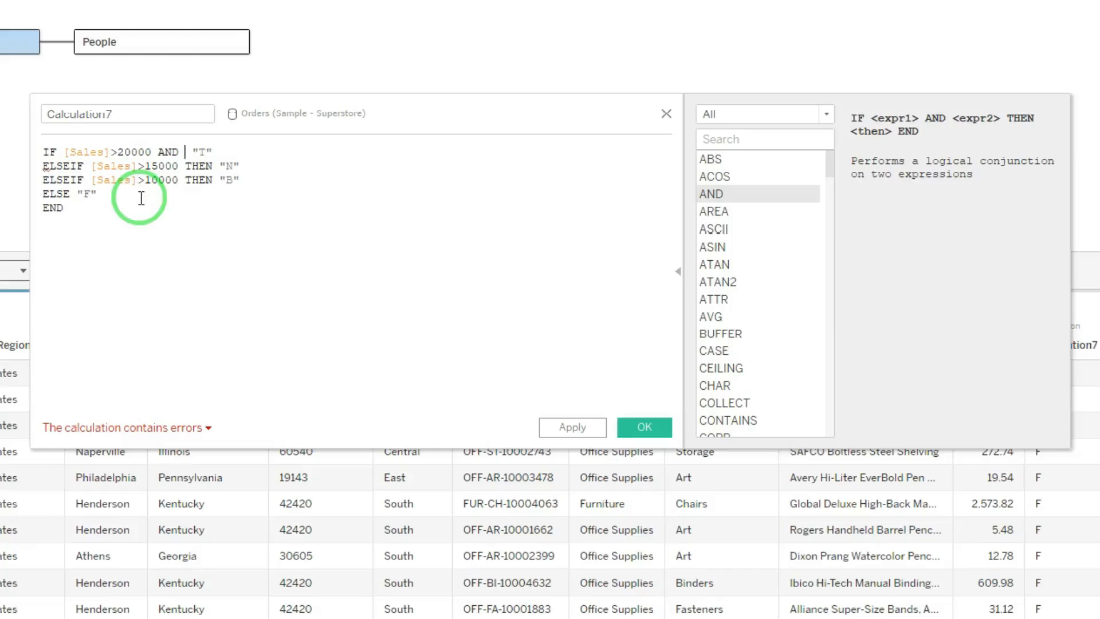
# Enter [Profit]<0 as the second condition after AND in the formula's first line.
pyautogui.write('prof')
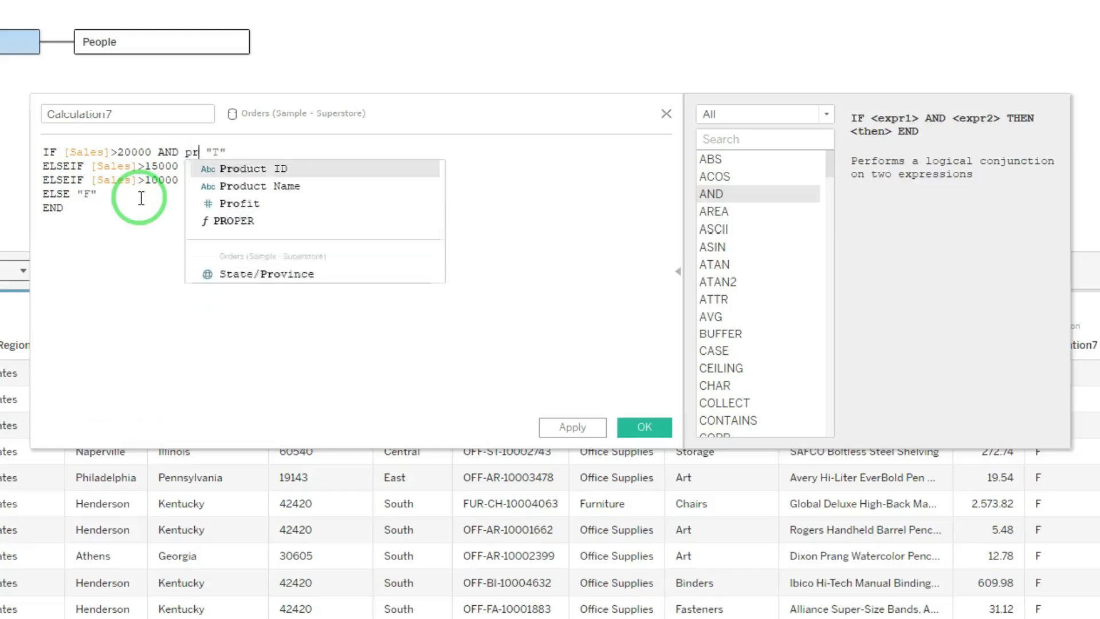
pyautogui.press('Return')
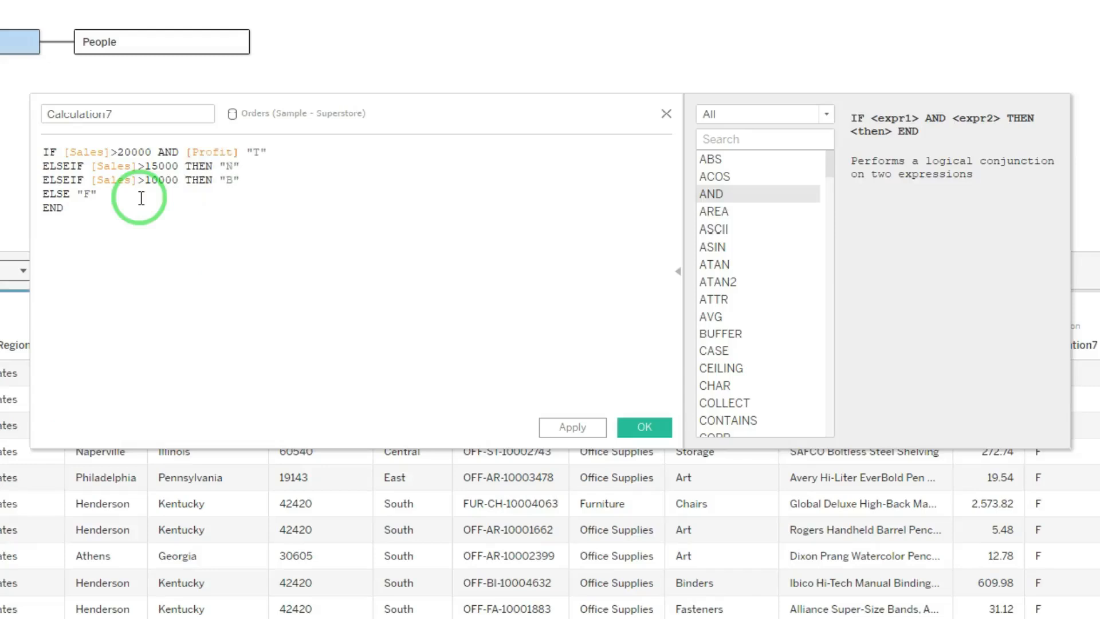
pyautogui.write('<c')
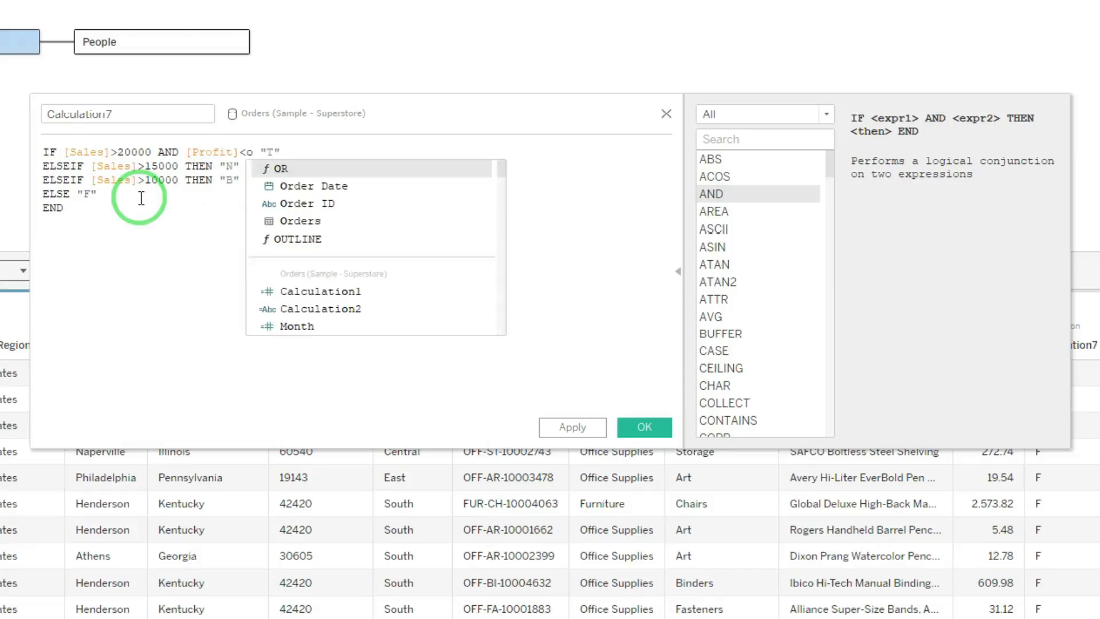
pyautogui.press('BackSpace')
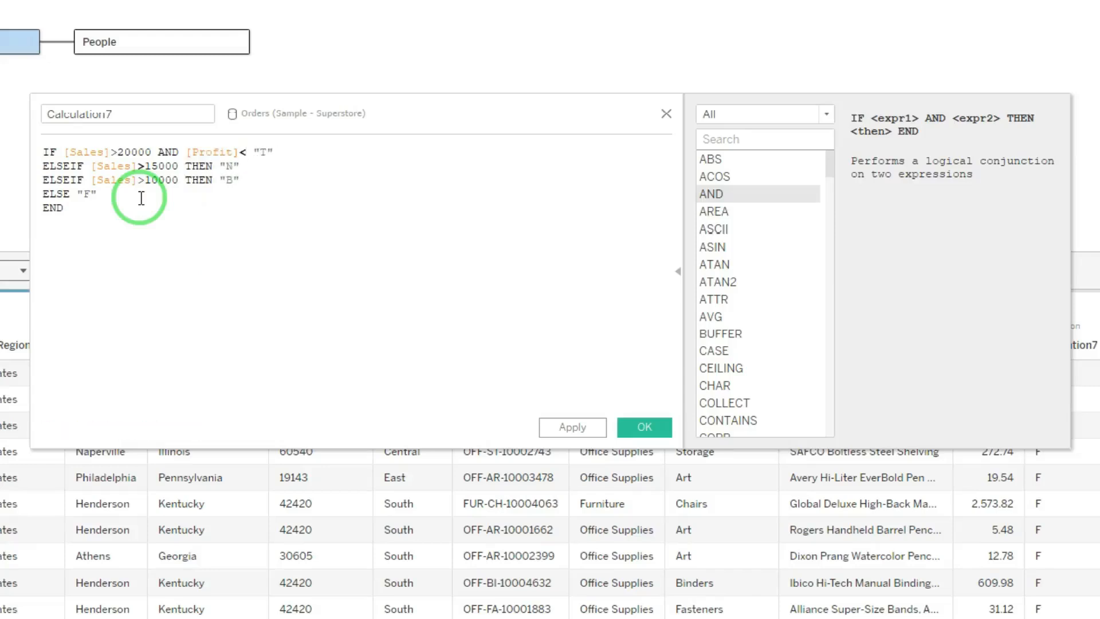
pyautogui.write('o')
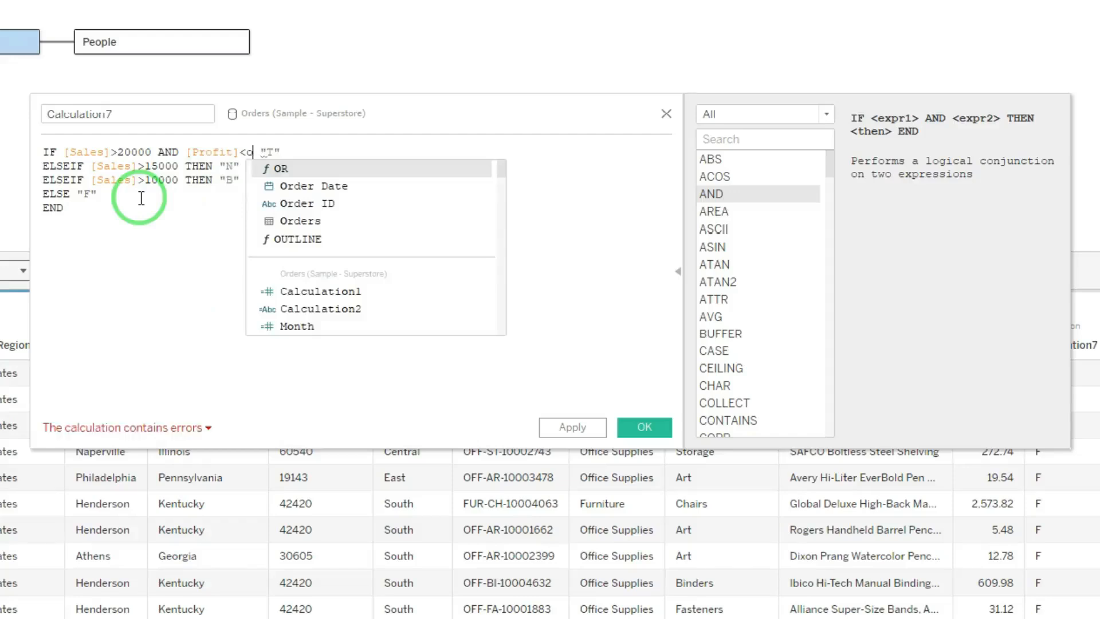
pyautogui.press('BackSpace')
pyautogui.write('0')
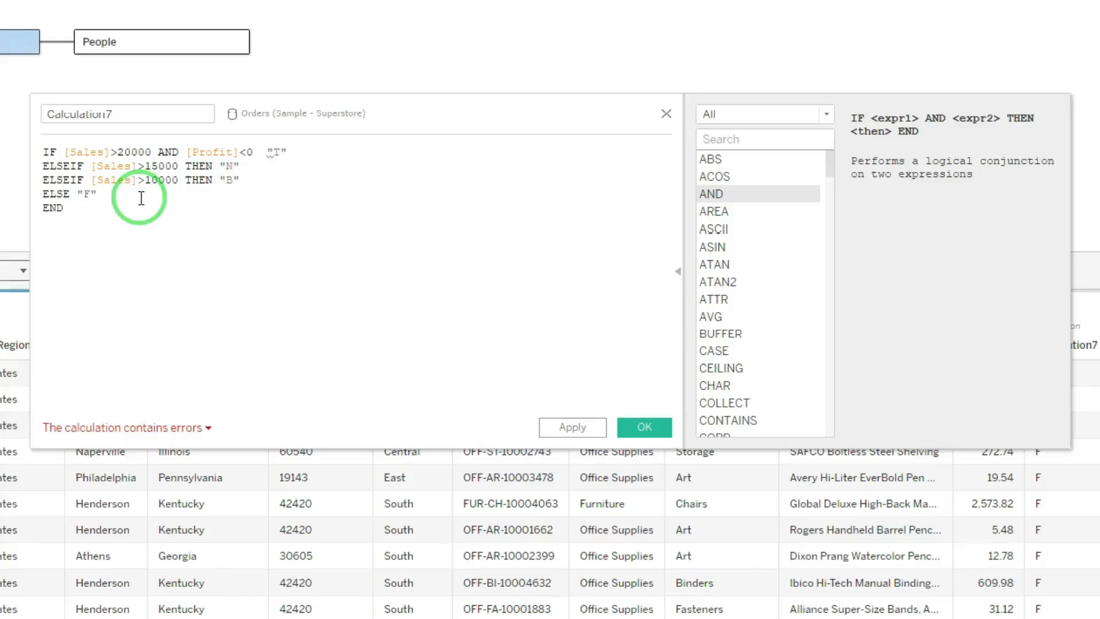
# Insert THEN before the "T" result in the first line and save the calculation.
pyautogui.write('then')
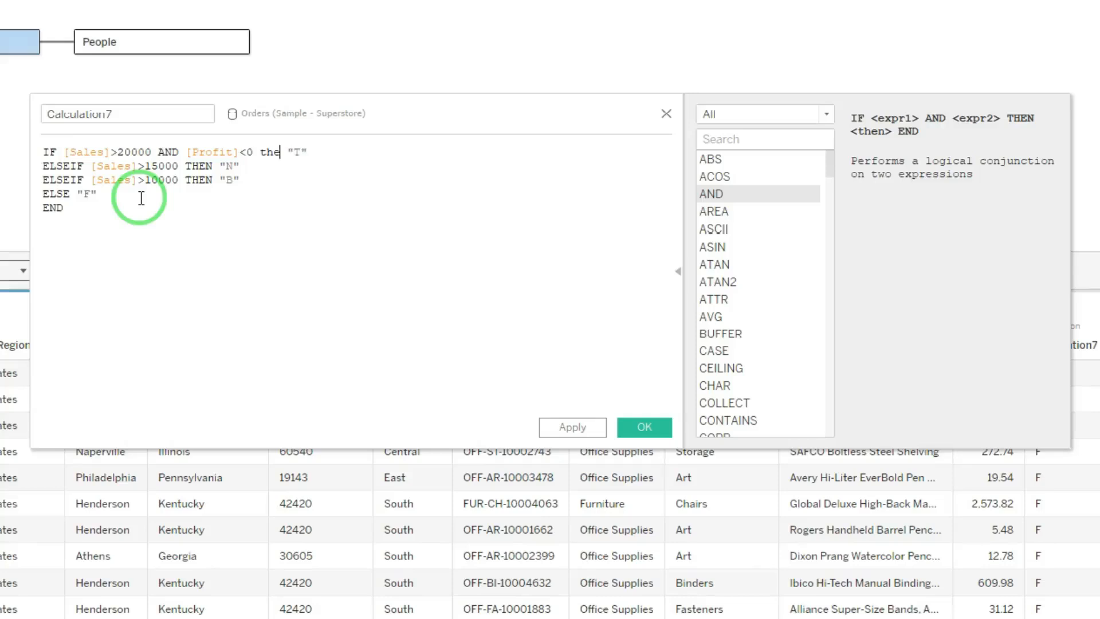
pyautogui.press('BackSpace')
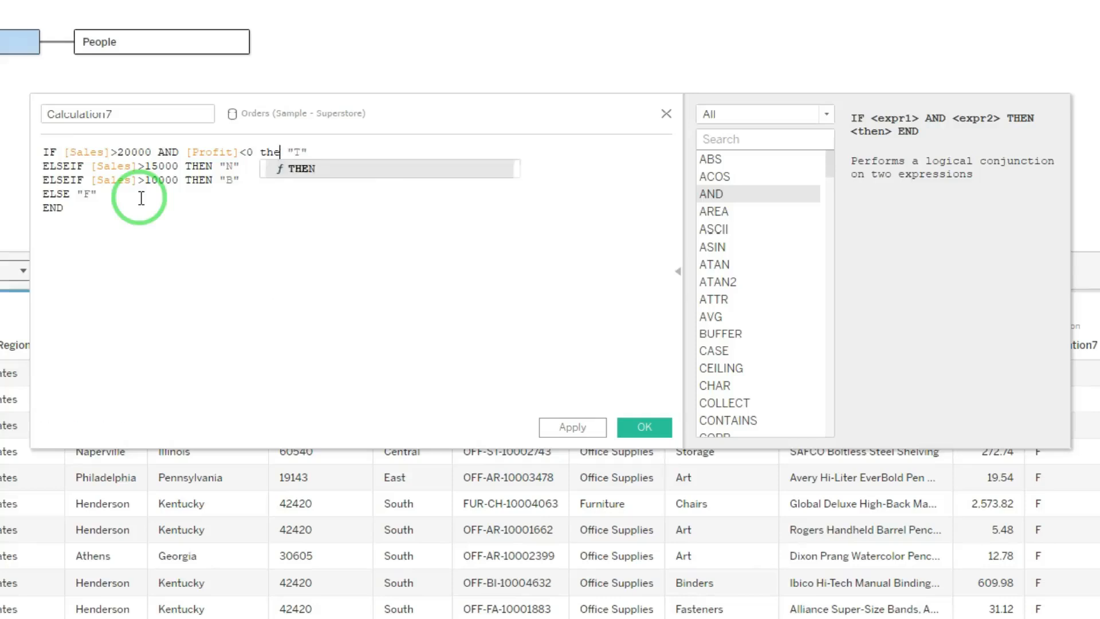
pyautogui.press('Return')
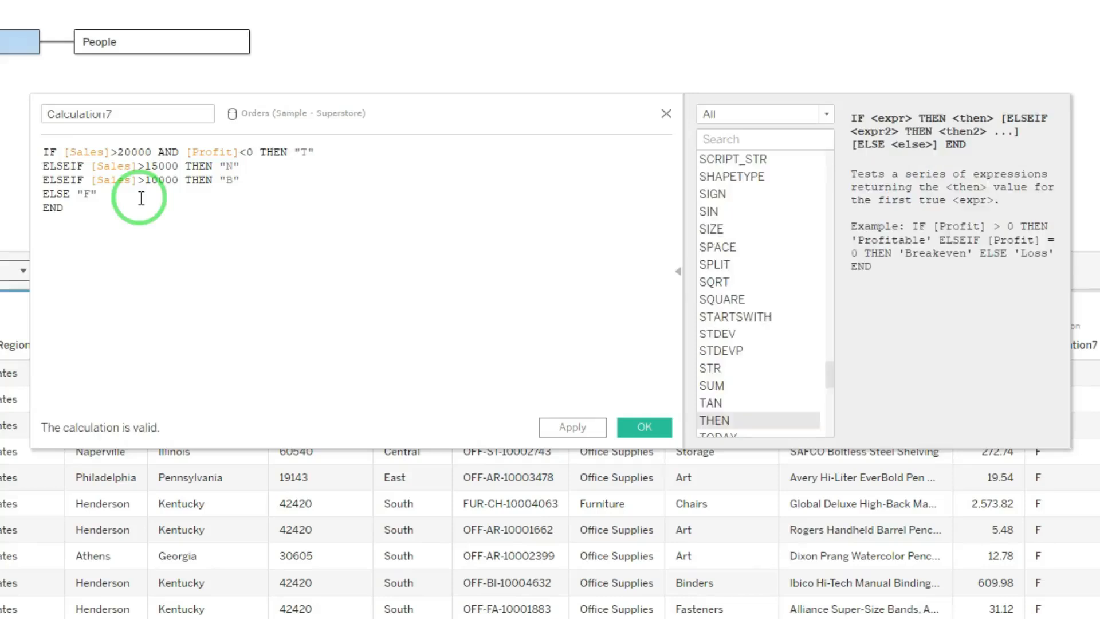
pyautogui.click(631, 427)
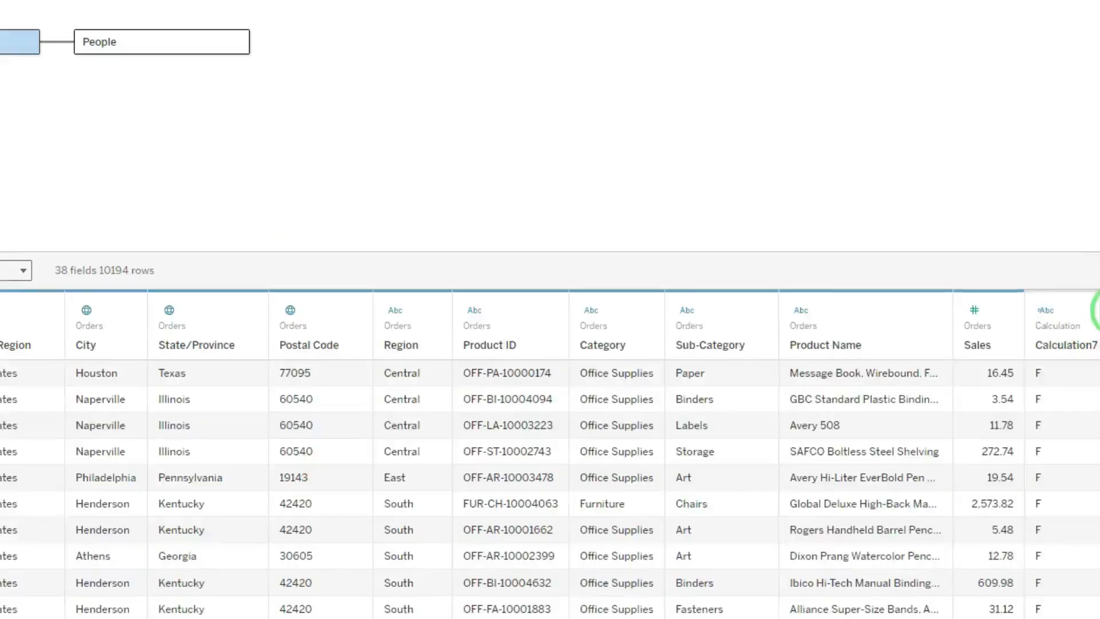
# Check the formula with the added Profit condition and the domain in Calculation7's description, and close it.
pyautogui.click(1094, 309)
pyautogui.click(1012, 564)
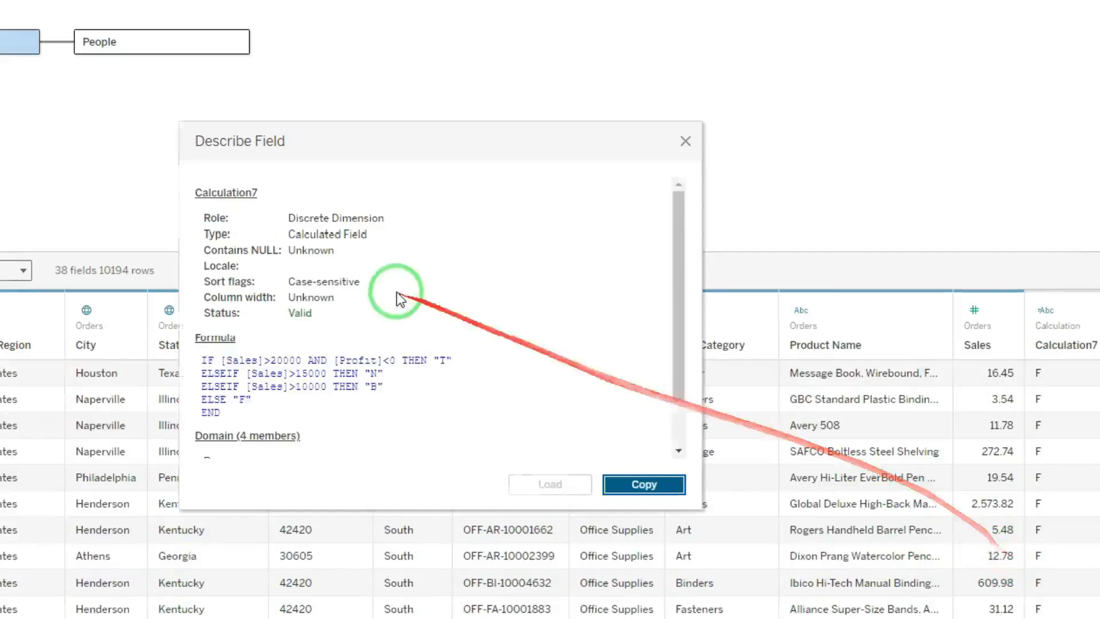
pyautogui.scroll(-2, 378, 401)
pyautogui.click(210, 452)
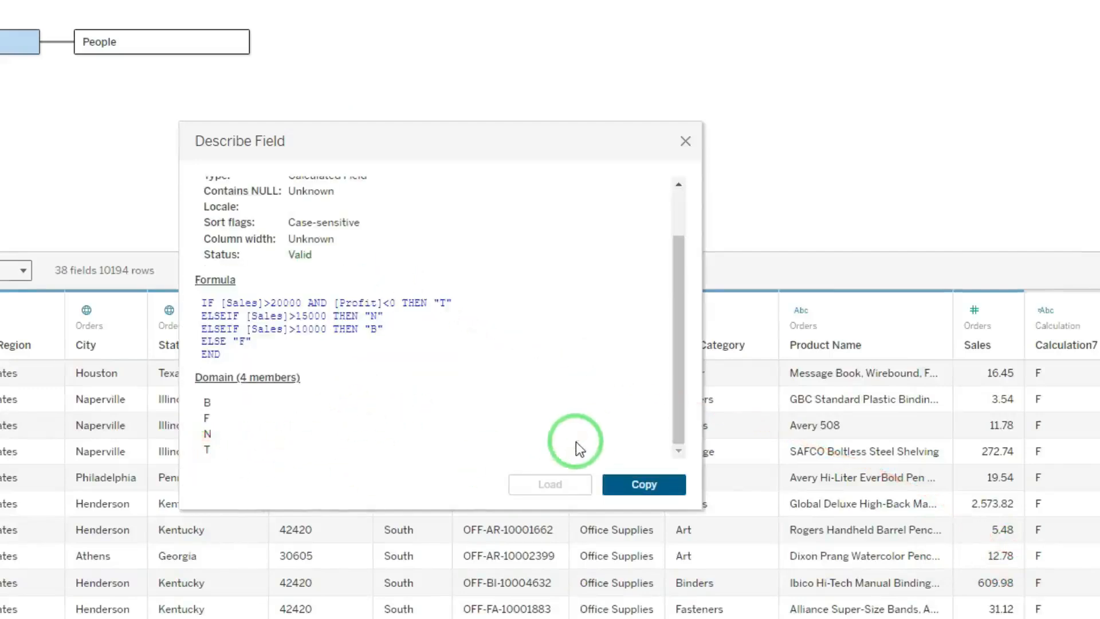
pyautogui.click(685, 143)
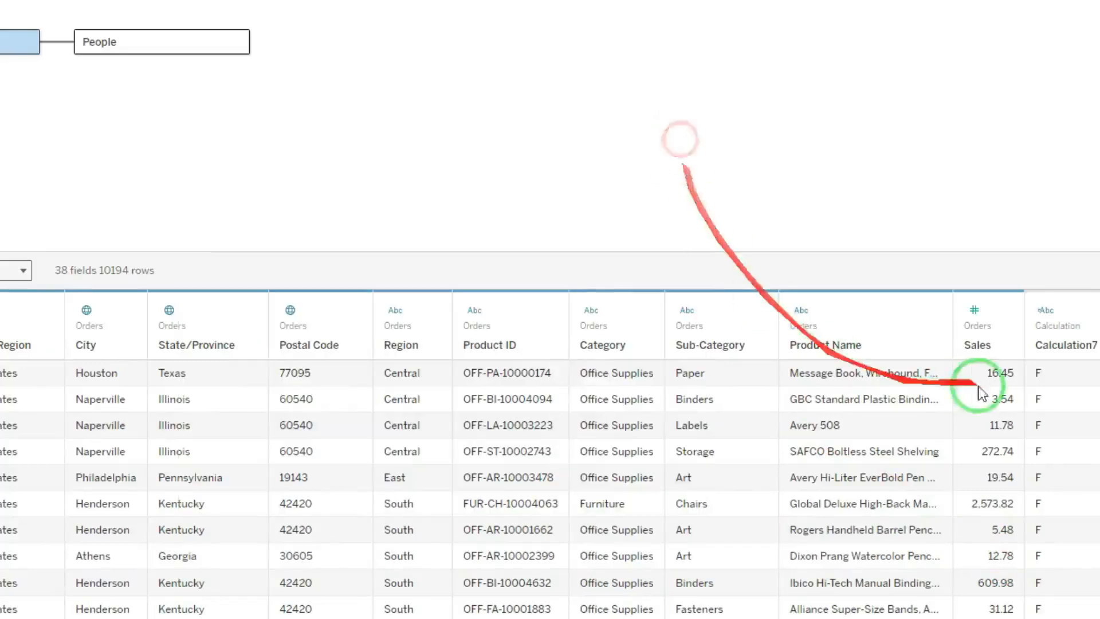
# Try replacing AND with OR between the Sales and Profit conditions of Calculation7, and close the editor without saving.
pyautogui.click(1097, 312)
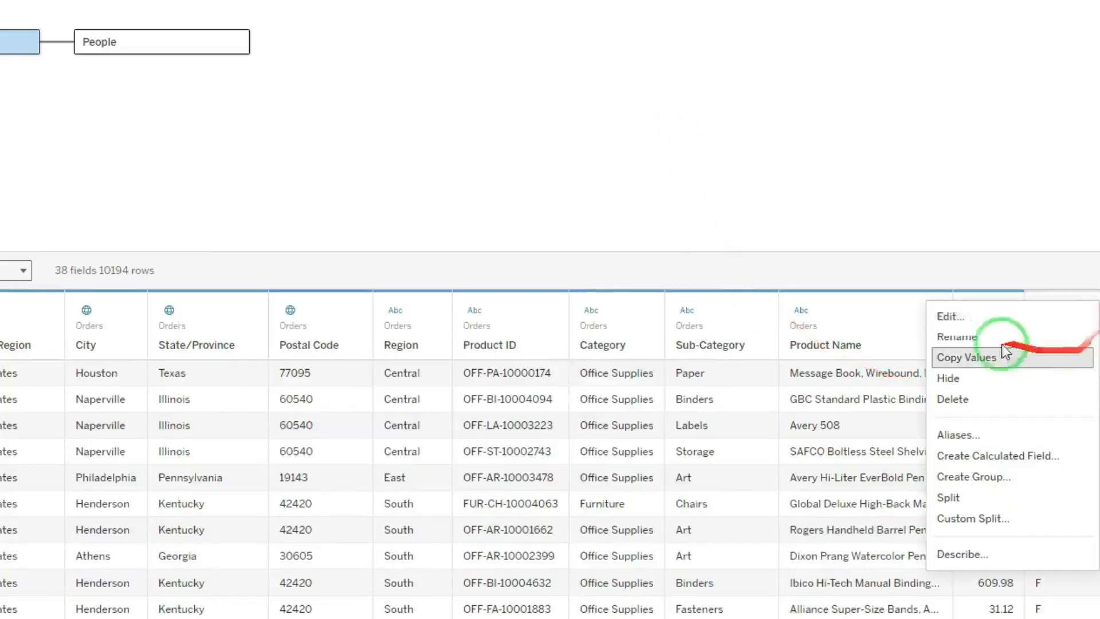
pyautogui.click(966, 322)
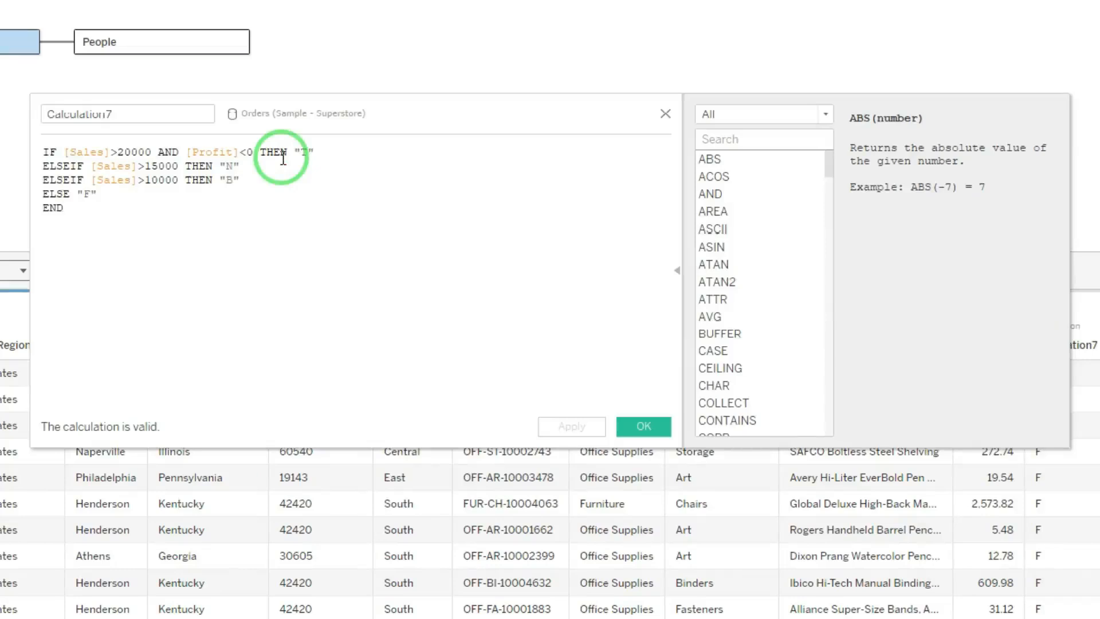
pyautogui.doubleClick(169, 151)
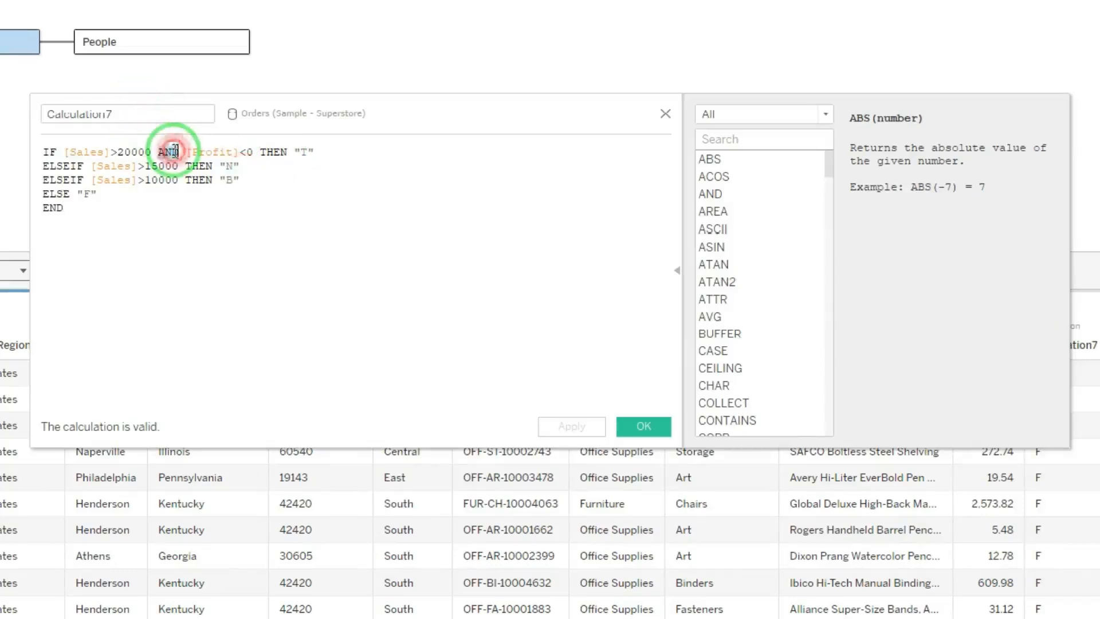
pyautogui.write('OR')
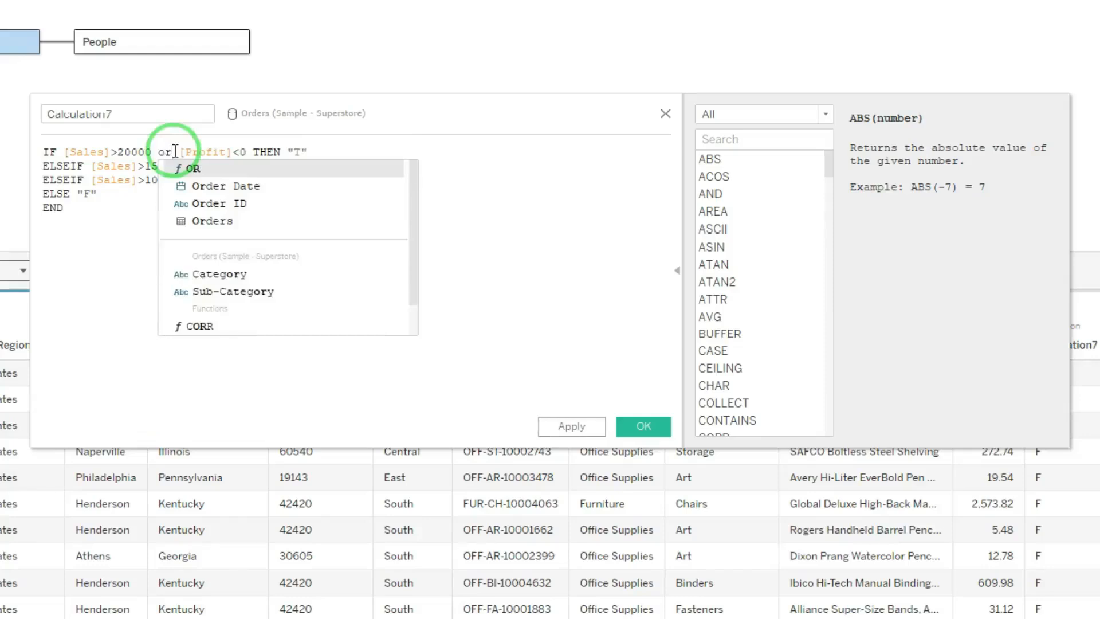
pyautogui.press('Escape')
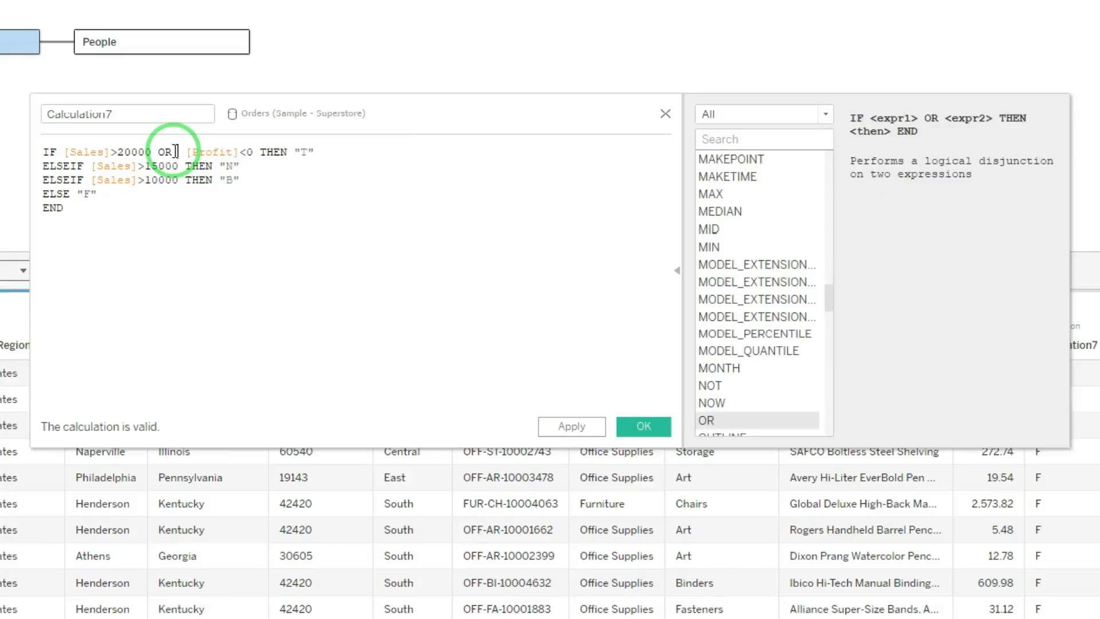
pyautogui.click(665, 114)
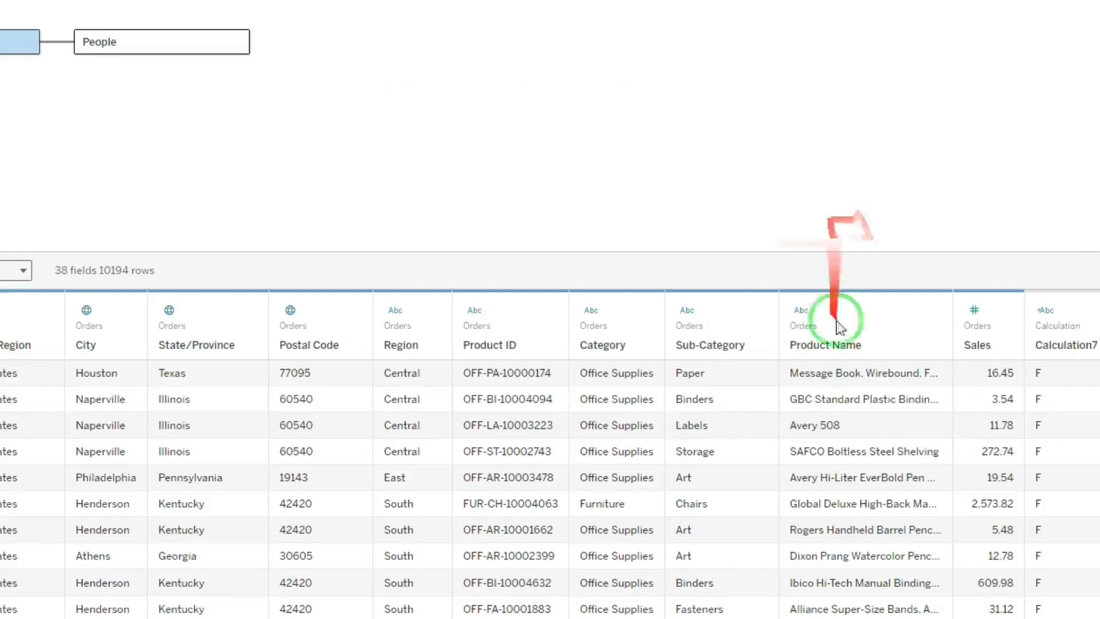
# Create a calculated field from the Region column and replace its default formula with CASE [Region].
pyautogui.click(434, 310)
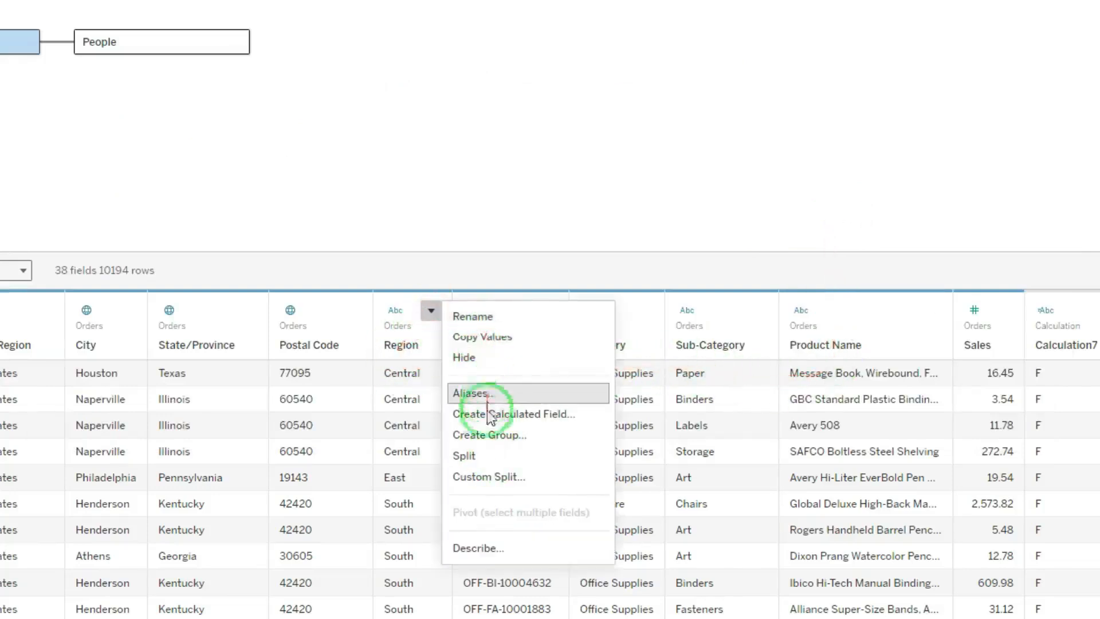
pyautogui.click(519, 414)
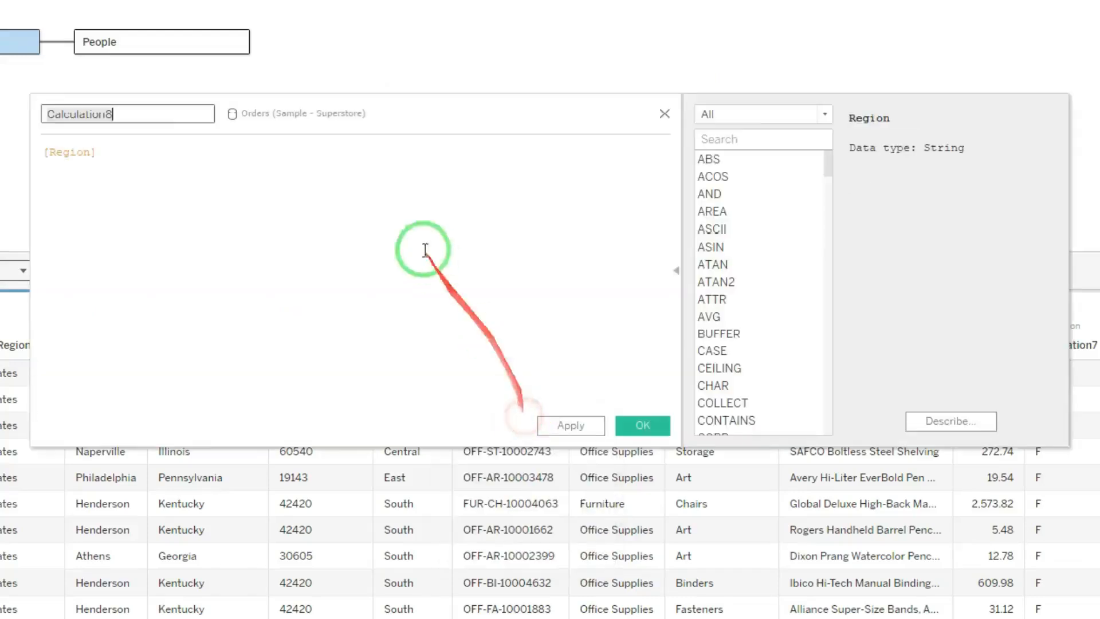
pyautogui.moveTo(109, 152); pyautogui.dragTo(7, 153)
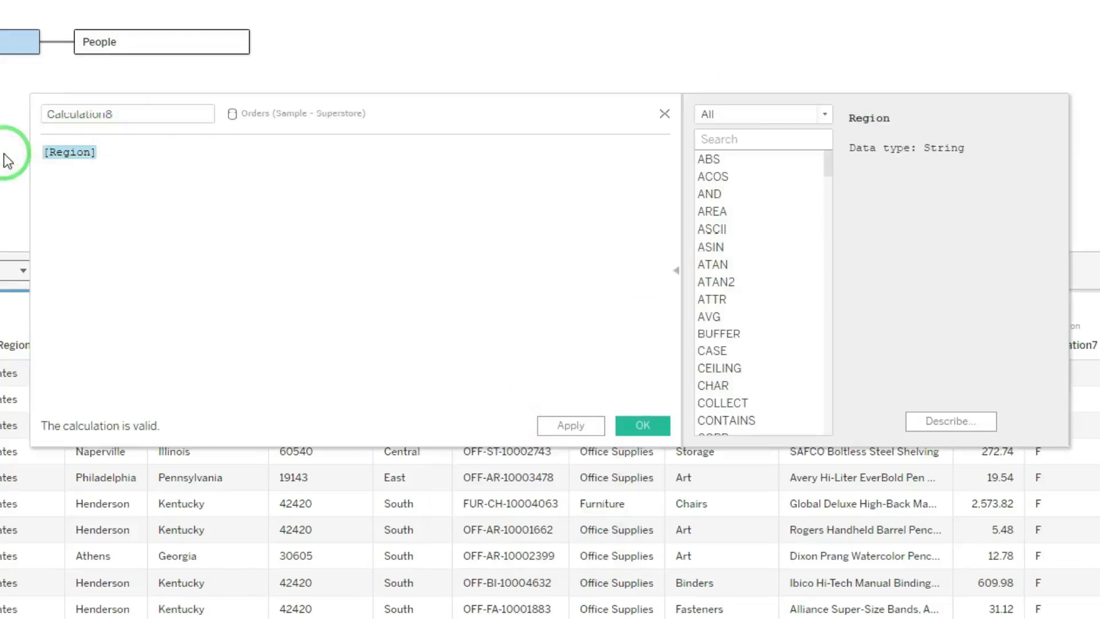
pyautogui.write('ca')
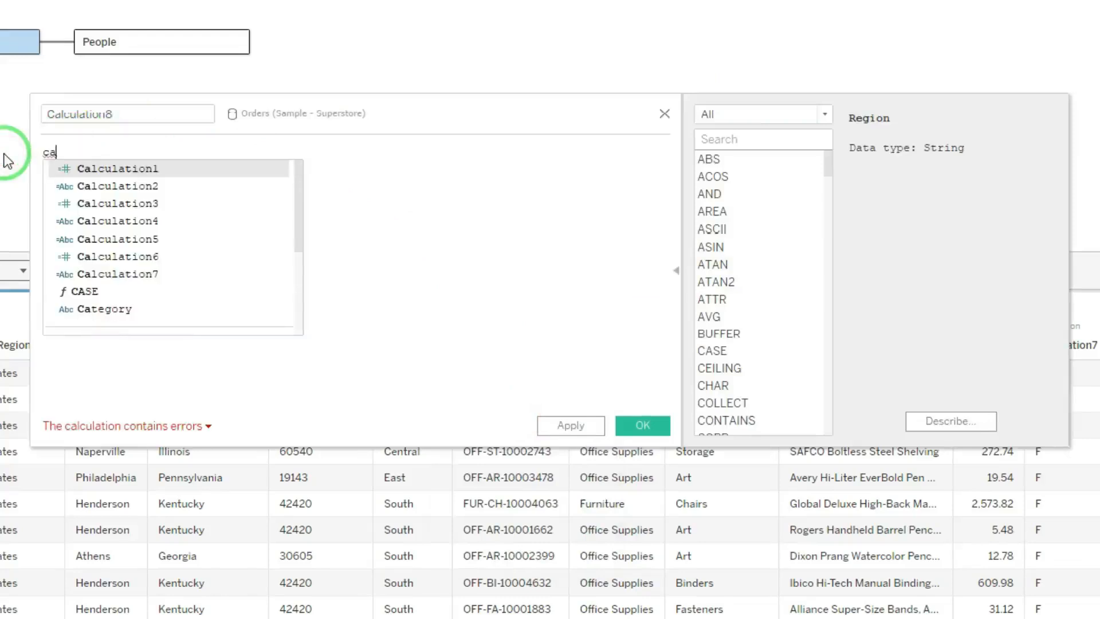
pyautogui.press('Down')
pyautogui.press('Down')
pyautogui.press('Down')
pyautogui.press('Down')
pyautogui.press('Down')
pyautogui.press('Down')
pyautogui.press('Down')
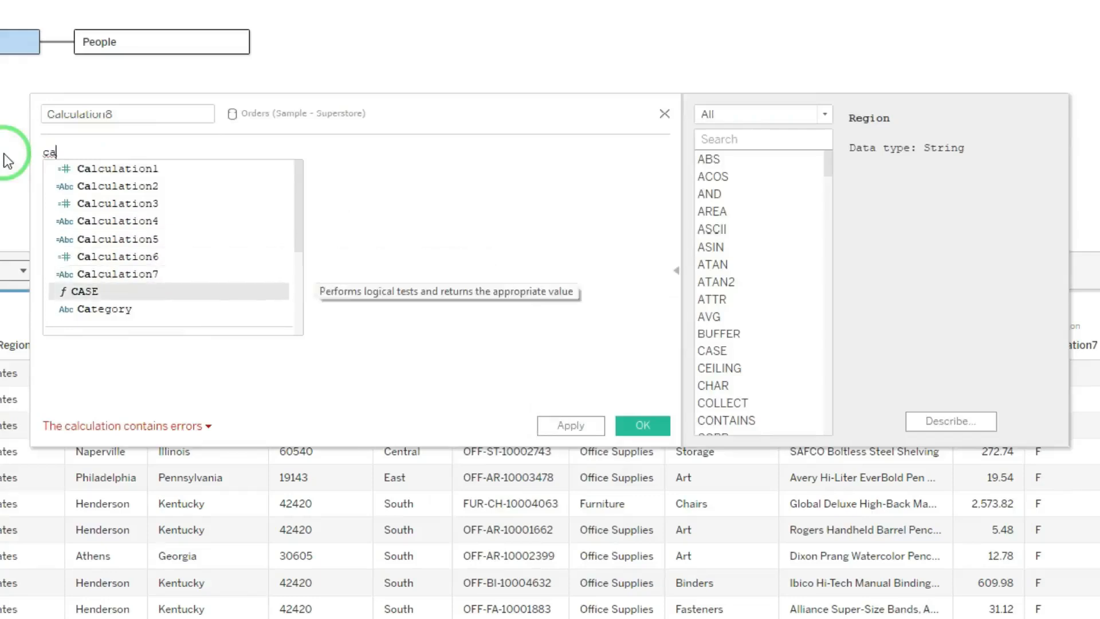
pyautogui.press('Return')
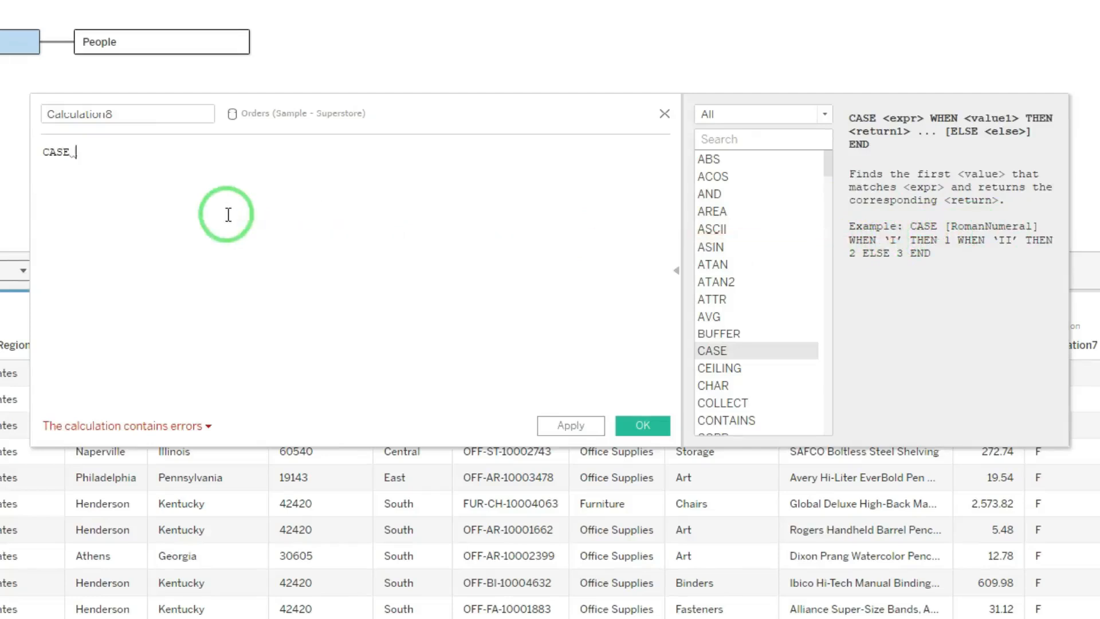
pyautogui.write('re')
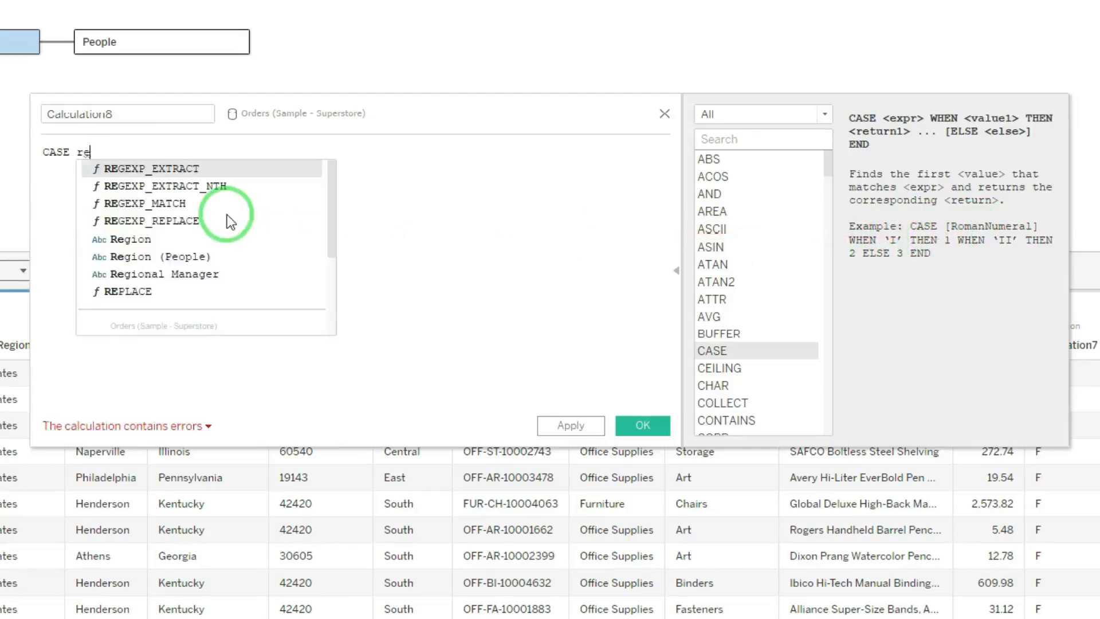
pyautogui.click(152, 237)
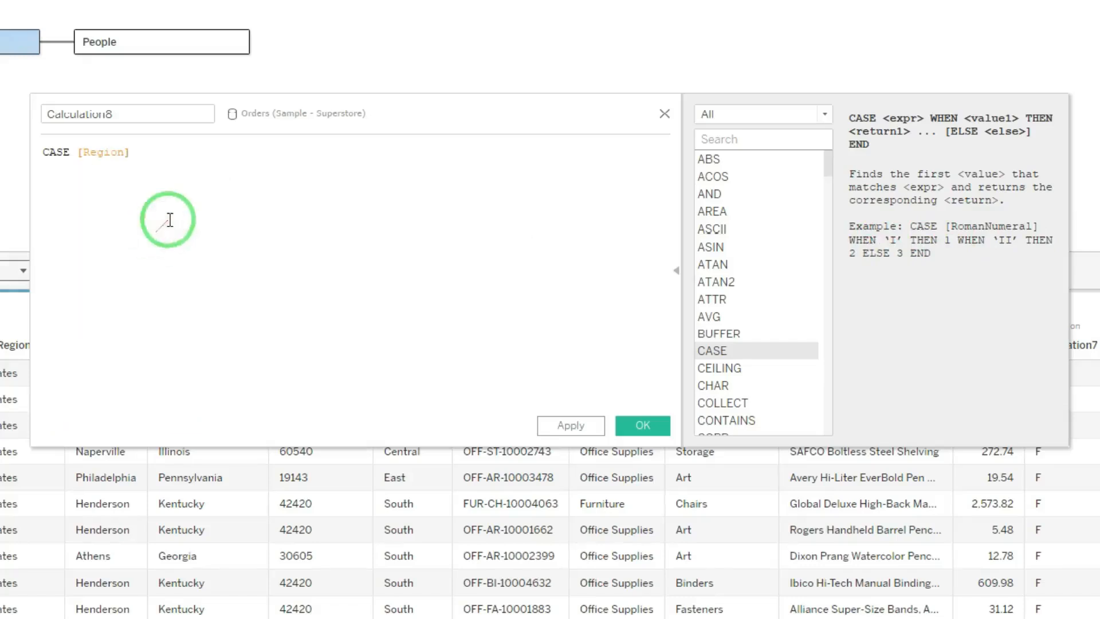
# Add the branch WHEN "West" THEN 1 on a new line and finish the CASE statement with END.
pyautogui.press('Return')
pyautogui.write('wh')
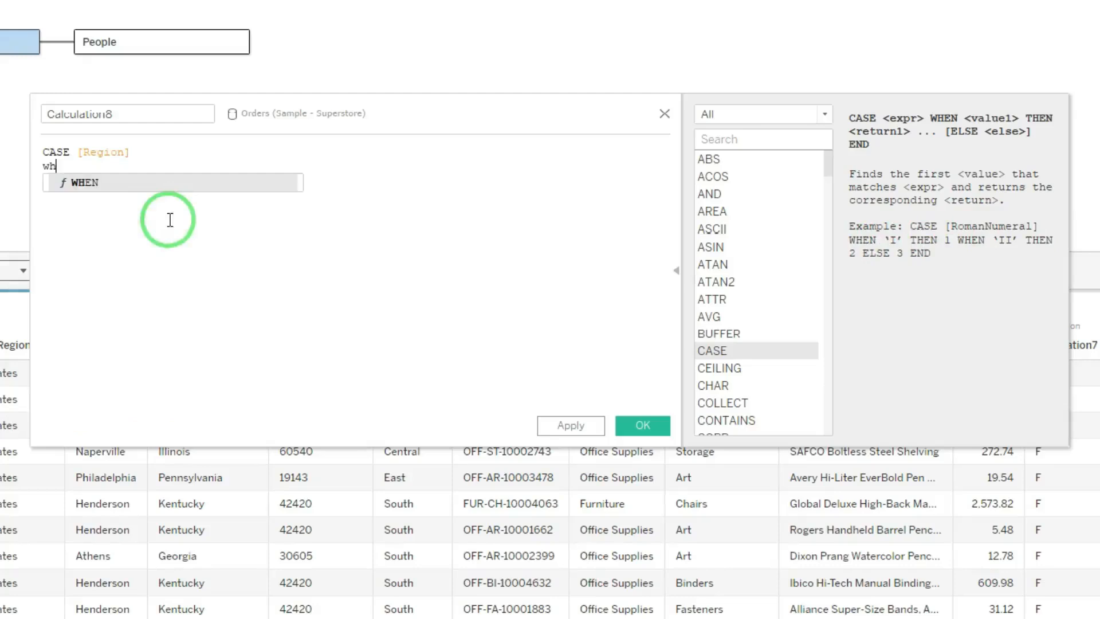
pyautogui.press('Return')
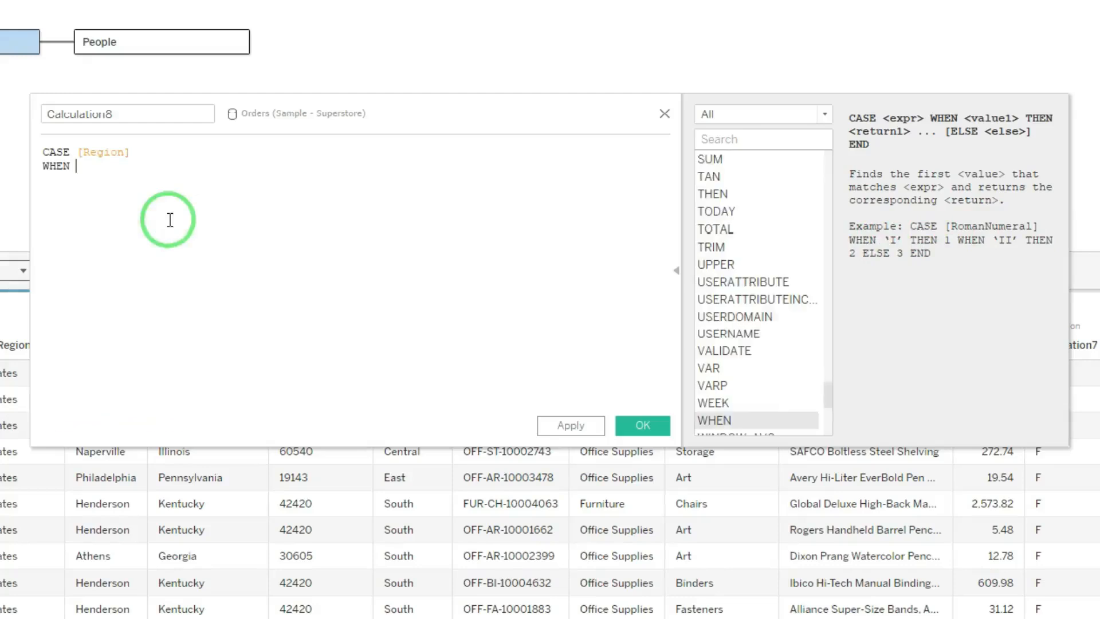
pyautogui.write('"West"')
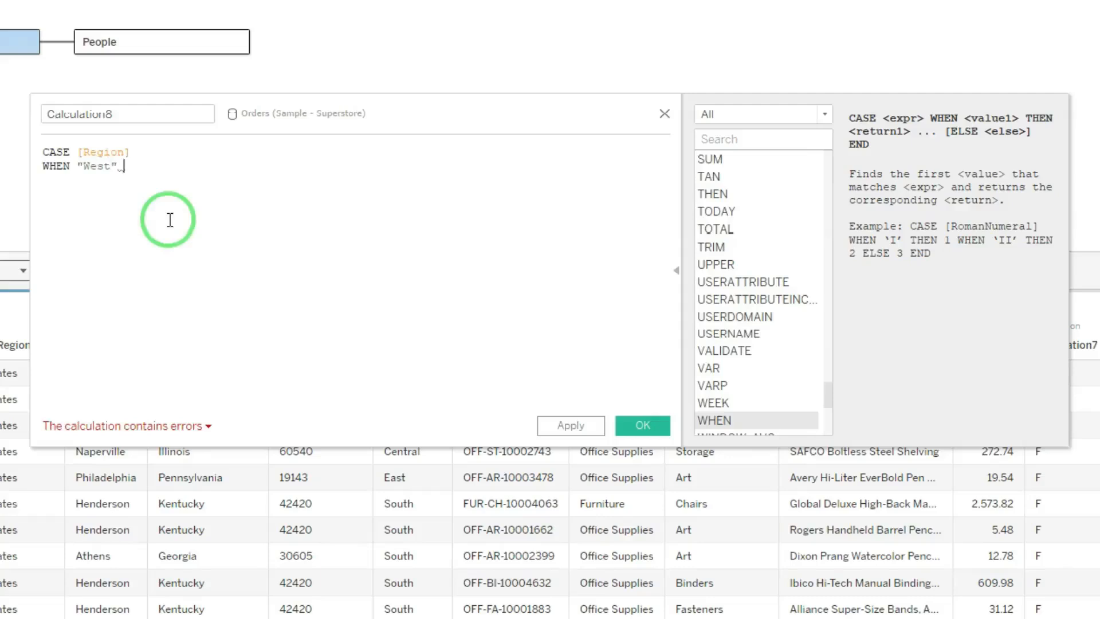
pyautogui.write(' he')
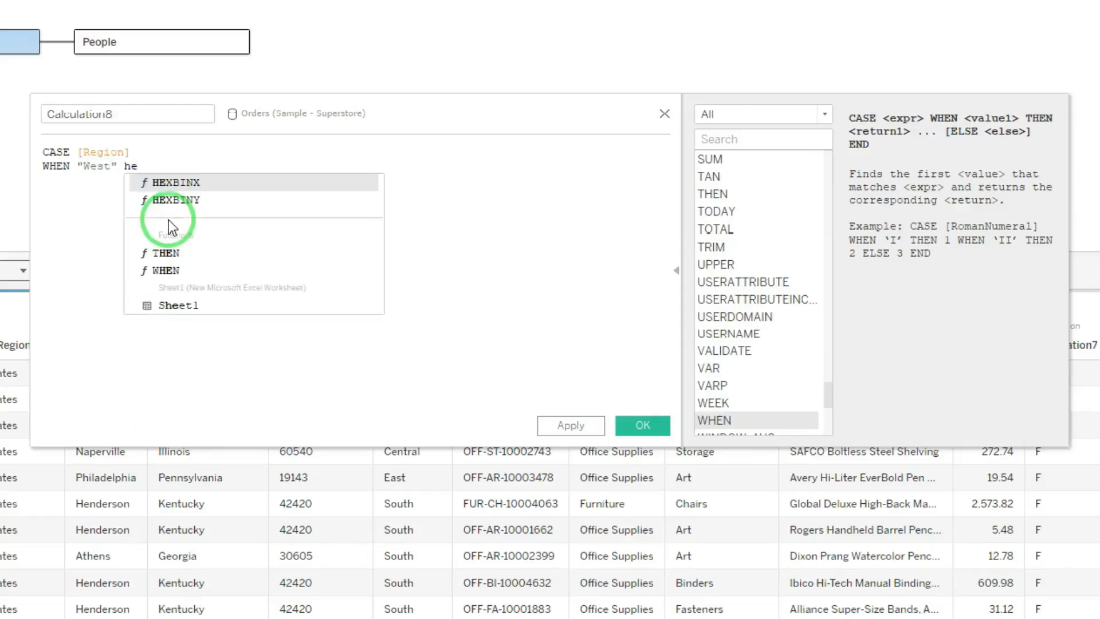
pyautogui.press('Down')
pyautogui.press('Down')
pyautogui.press('Down')
pyautogui.press('Up')
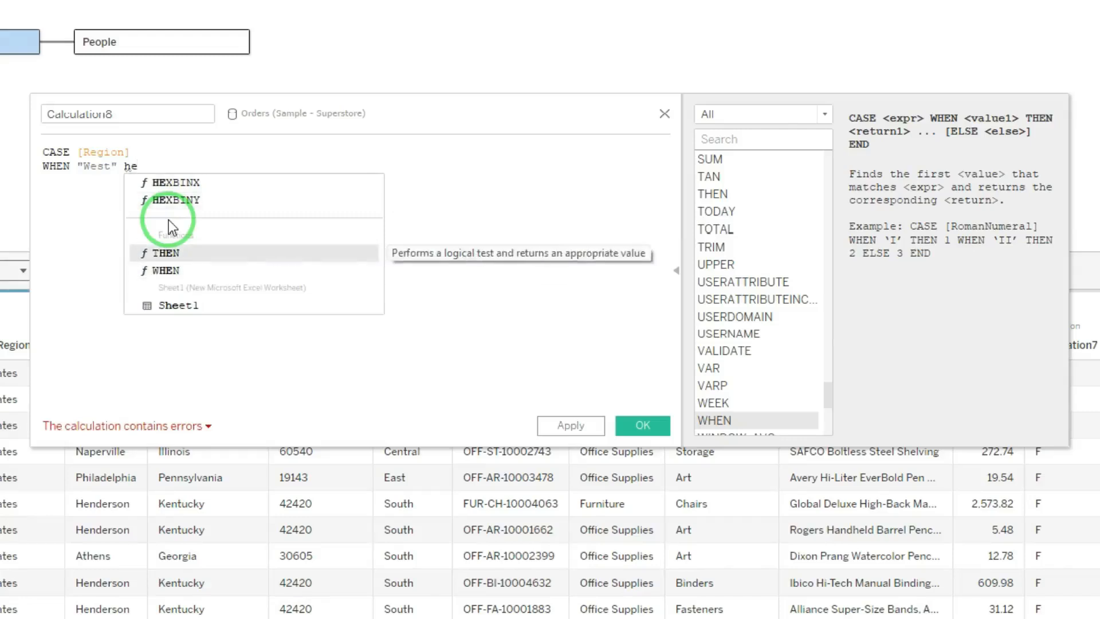
pyautogui.press('Return')
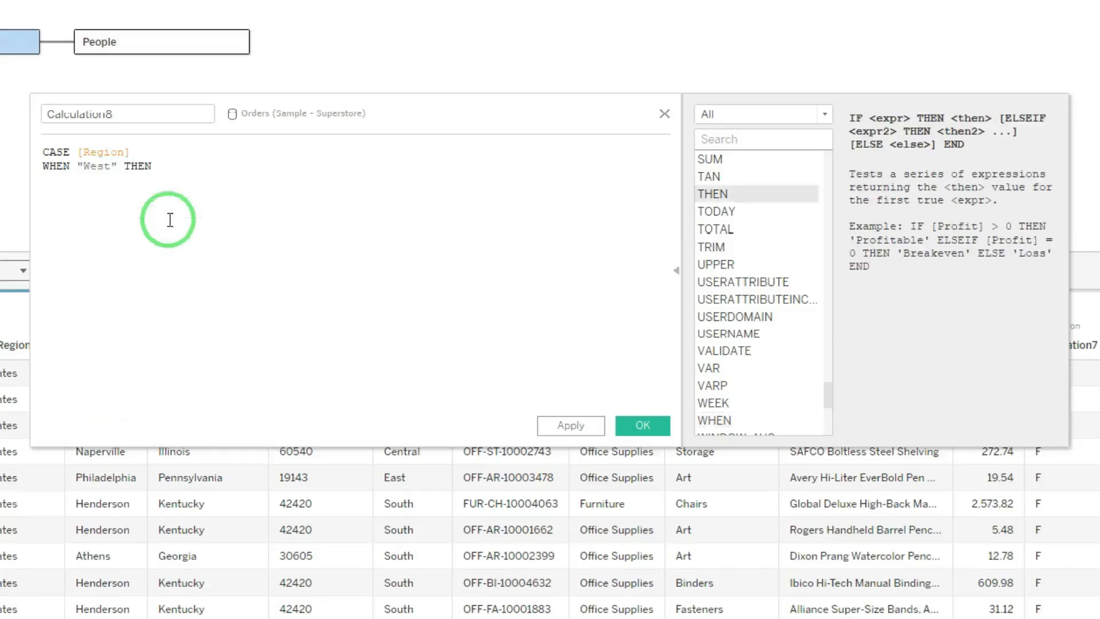
pyautogui.write('1')
pyautogui.write('end')
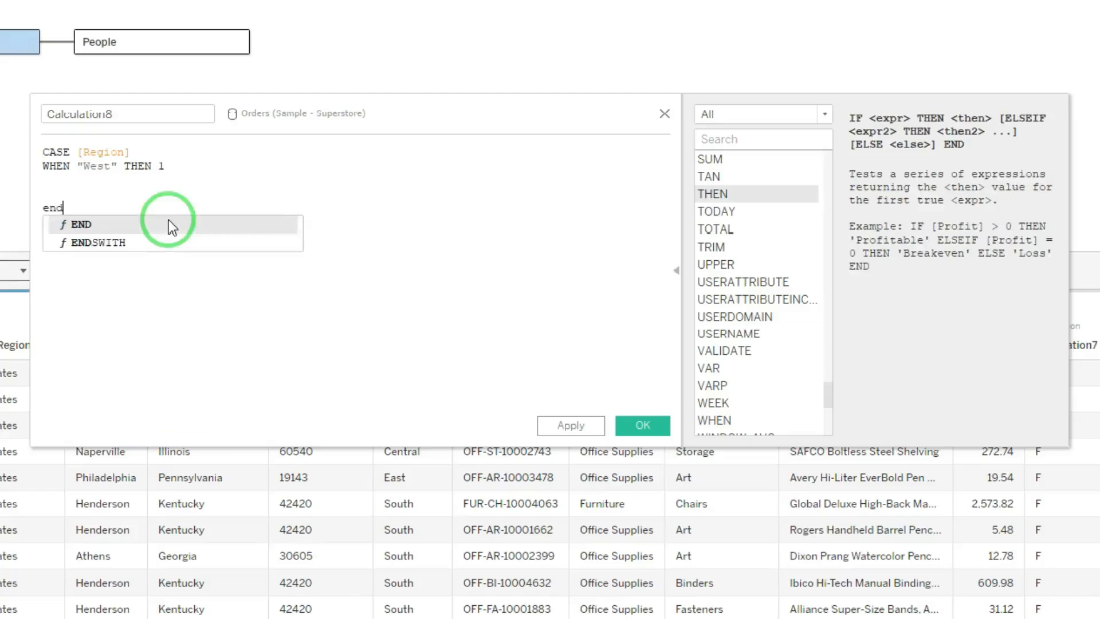
pyautogui.click(168, 223)
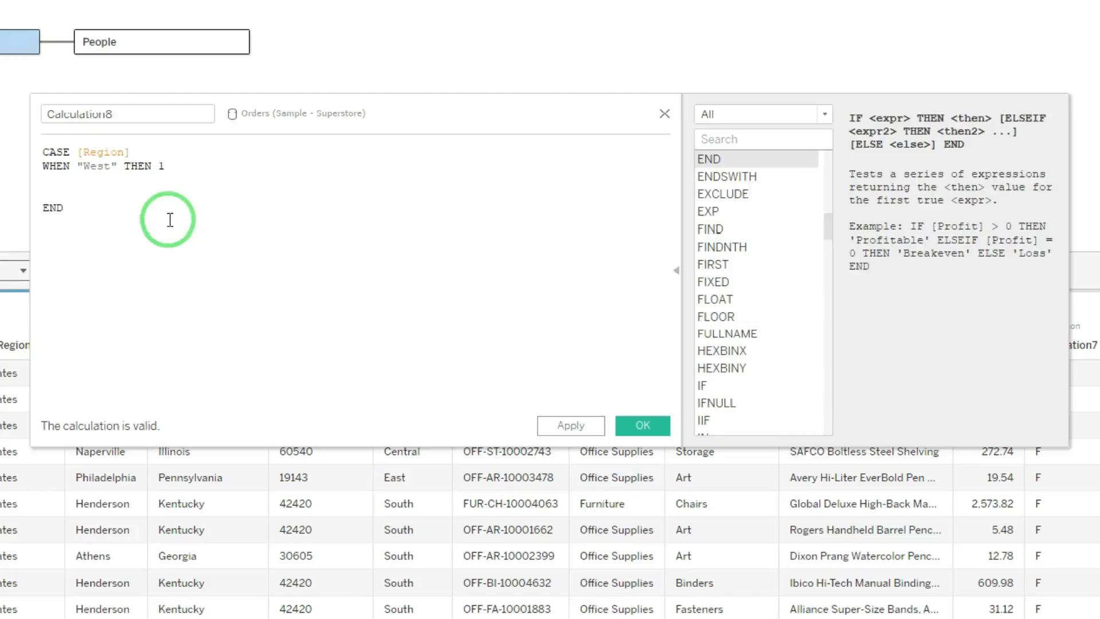
# Duplicate the WHEN "West" THEN 1 line three times below itself and remove the blank lines before END.
pyautogui.moveTo(172, 165); pyautogui.dragTo(31, 167)
pyautogui.hotkey('ctrl', 'c')
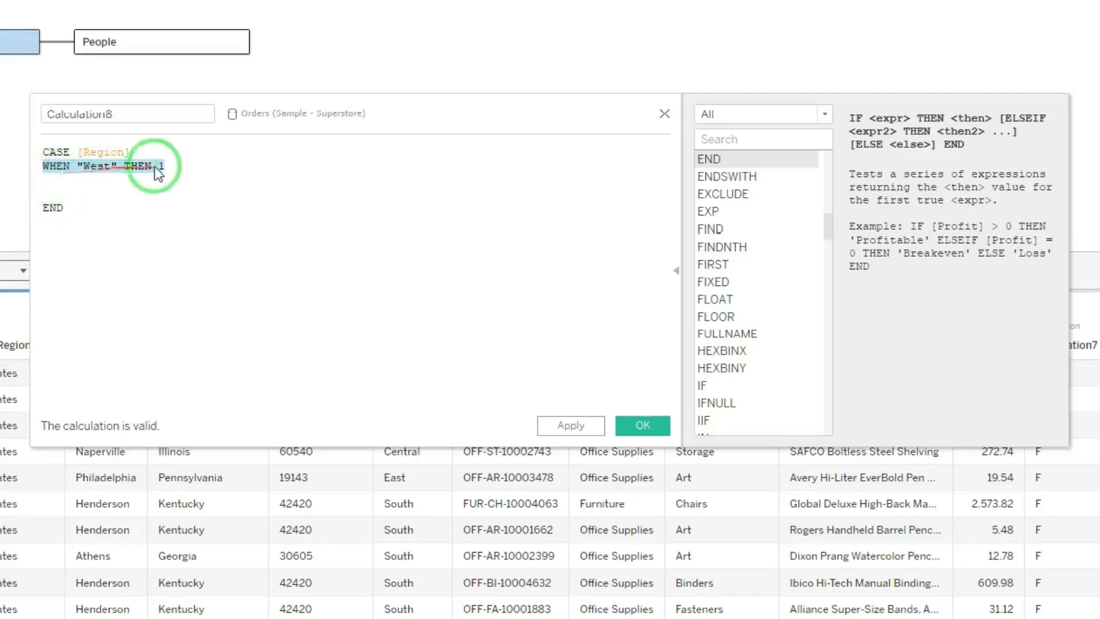
pyautogui.click(179, 166)
pyautogui.press('Return')
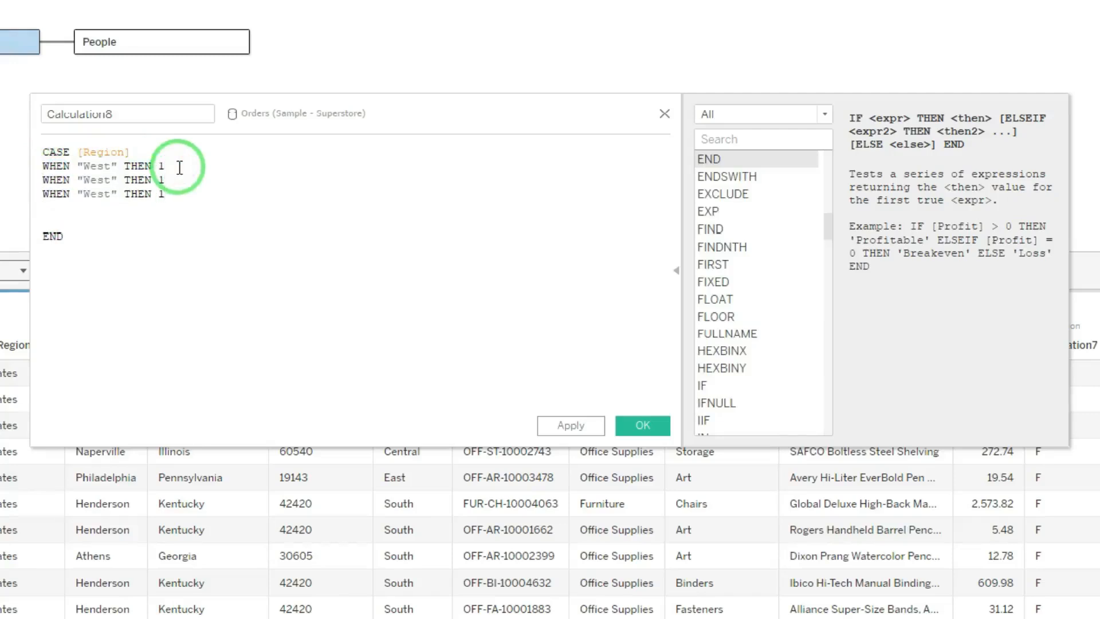
pyautogui.press('Return')
pyautogui.hotkey('ctrl', 'v')
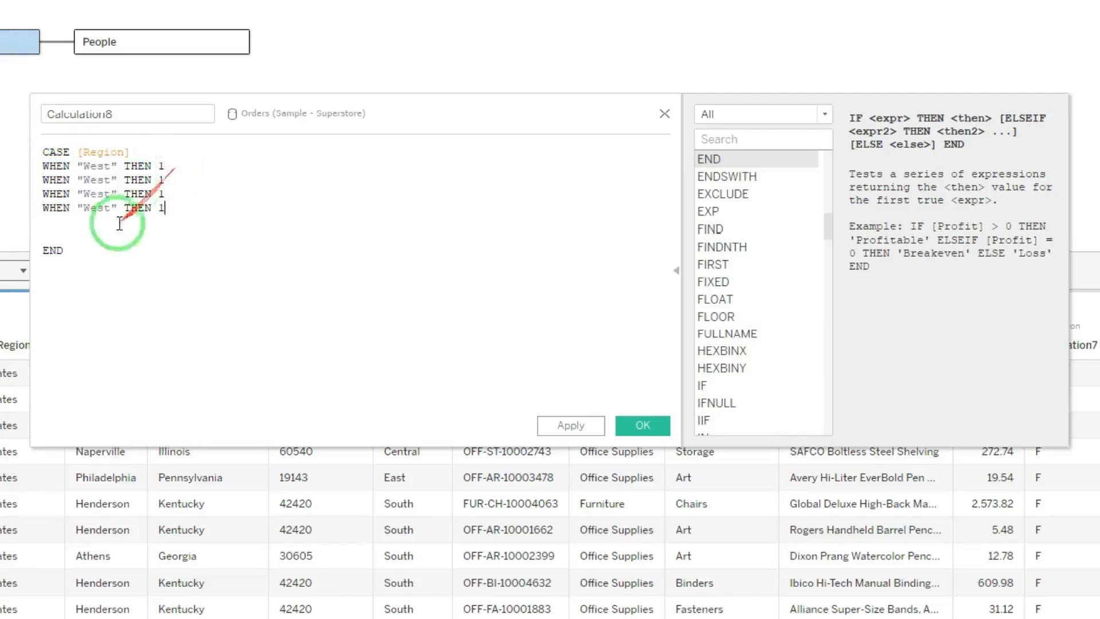
pyautogui.click(60, 235)
pyautogui.press('BackSpace')
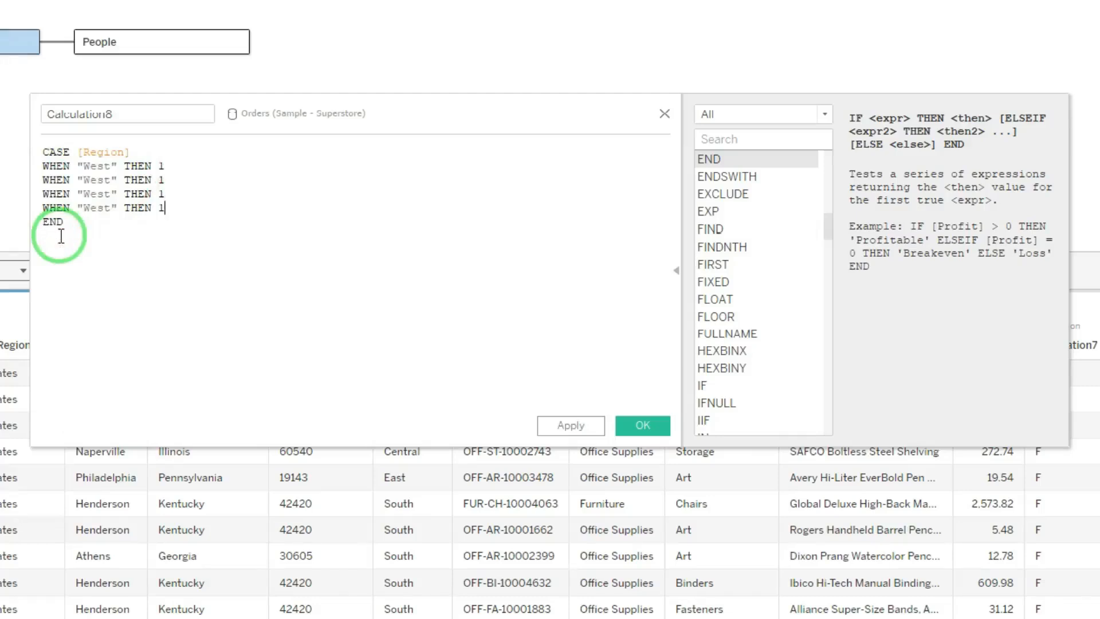
# Change the region names in the three copied WHEN lines to South, Central and East, and save the calculation.
pyautogui.doubleClick(91, 180)
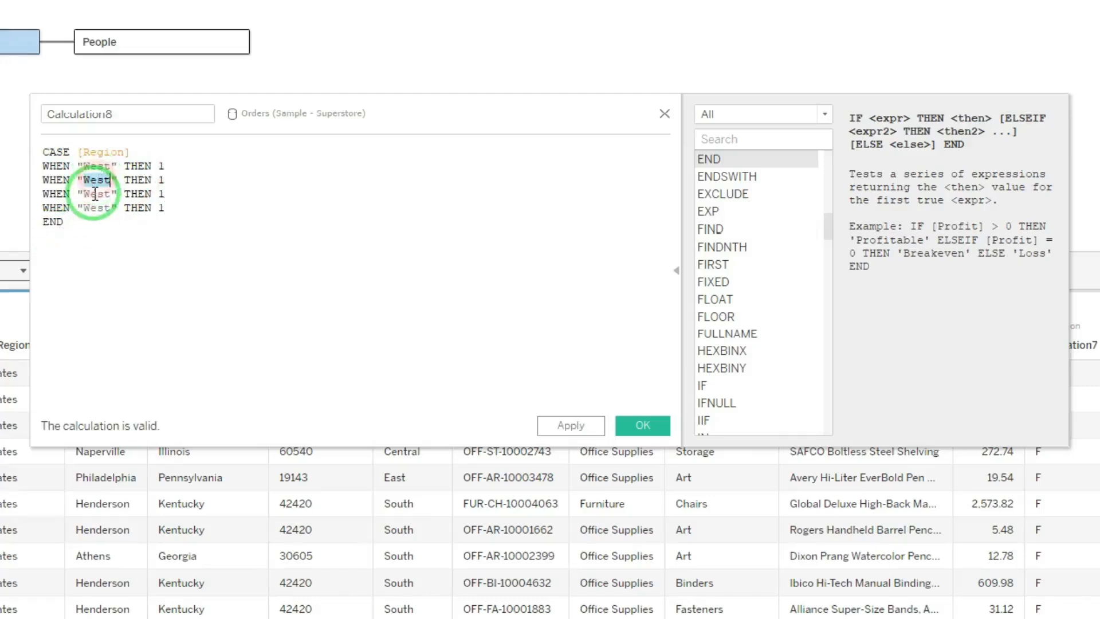
pyautogui.write('South')
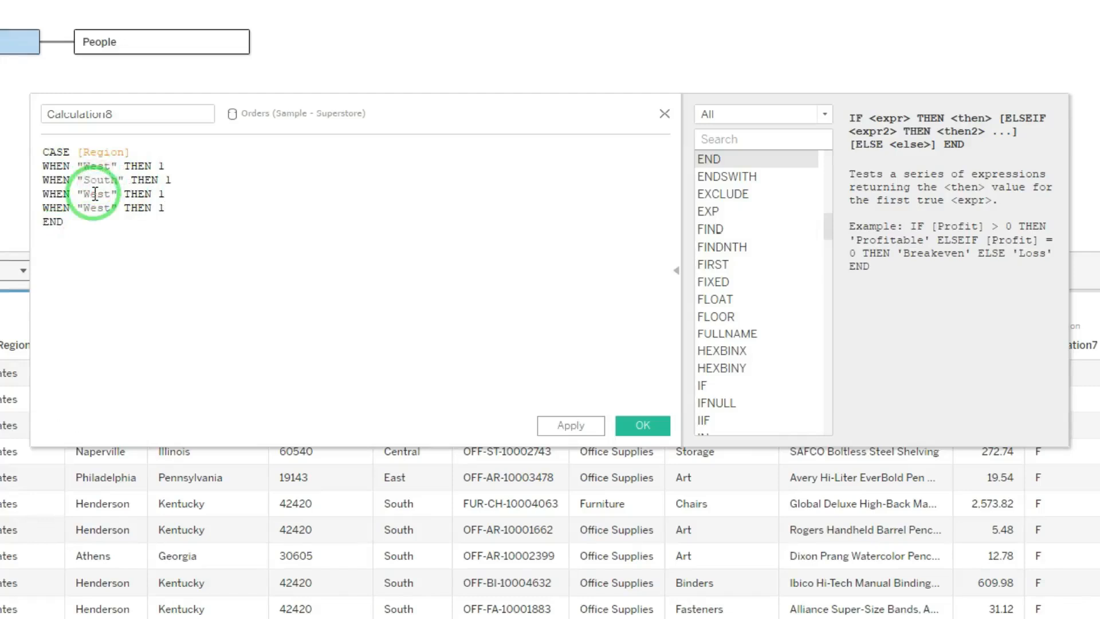
pyautogui.doubleClick(95, 193)
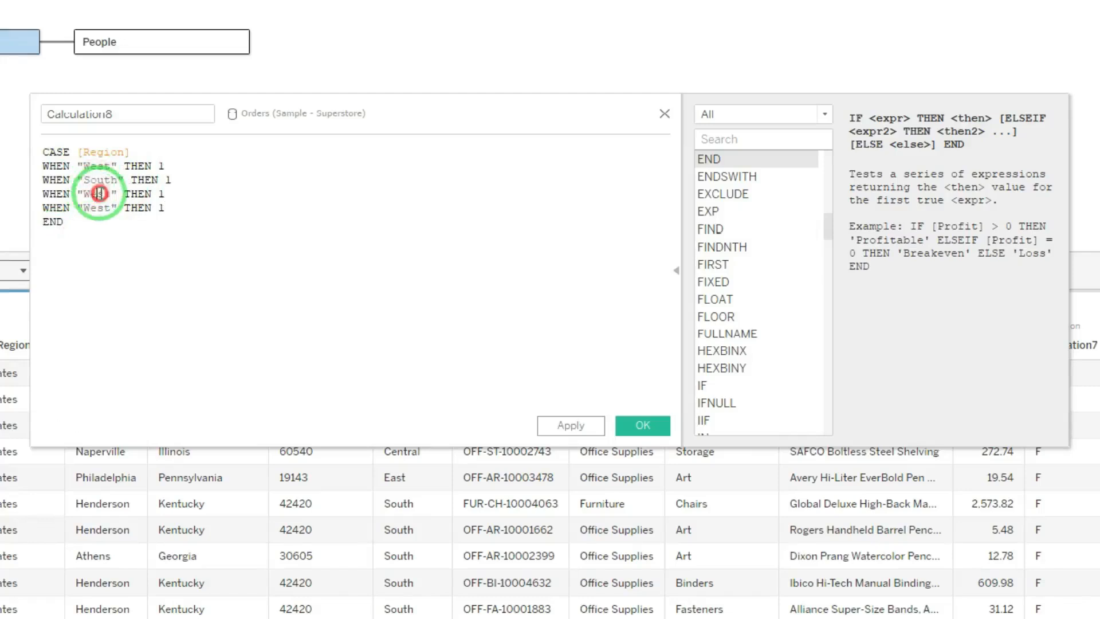
pyautogui.write('Central')
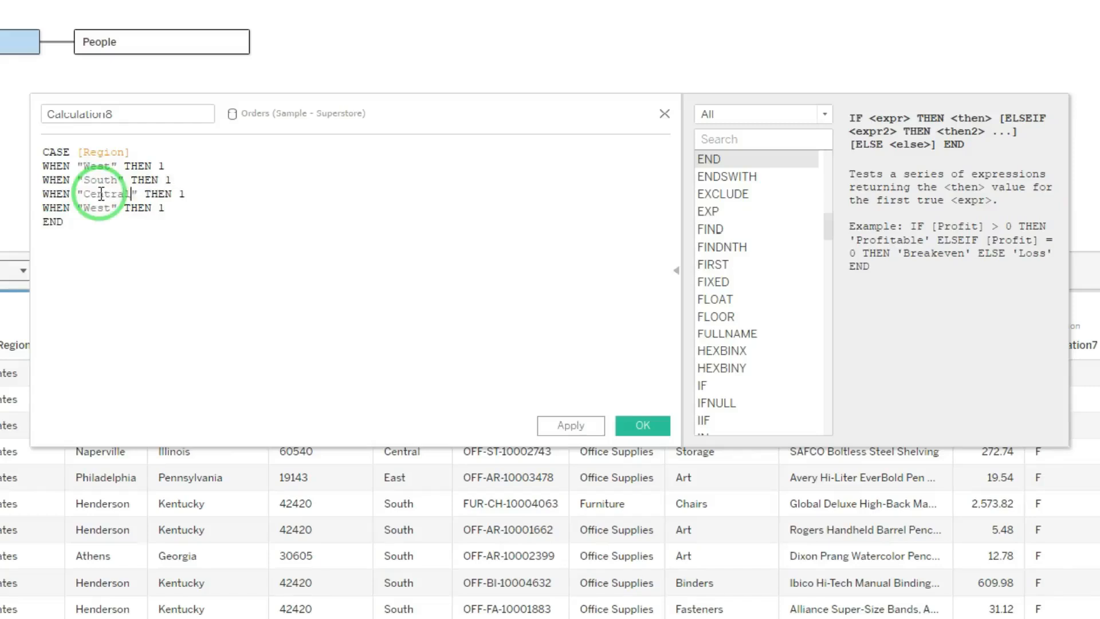
pyautogui.doubleClick(96, 208)
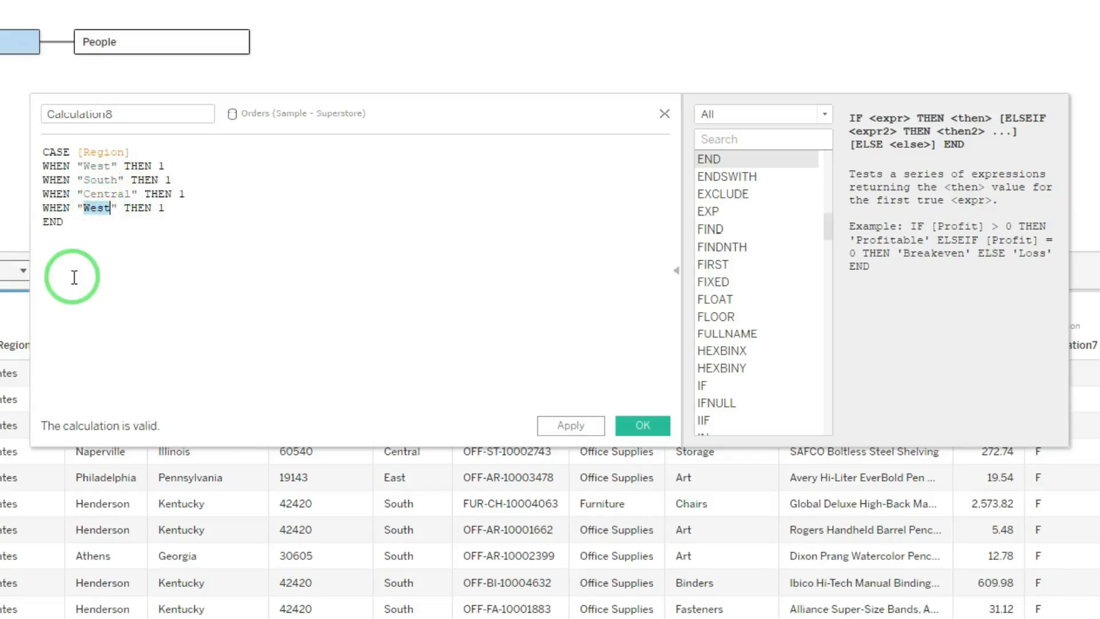
pyautogui.write('E')
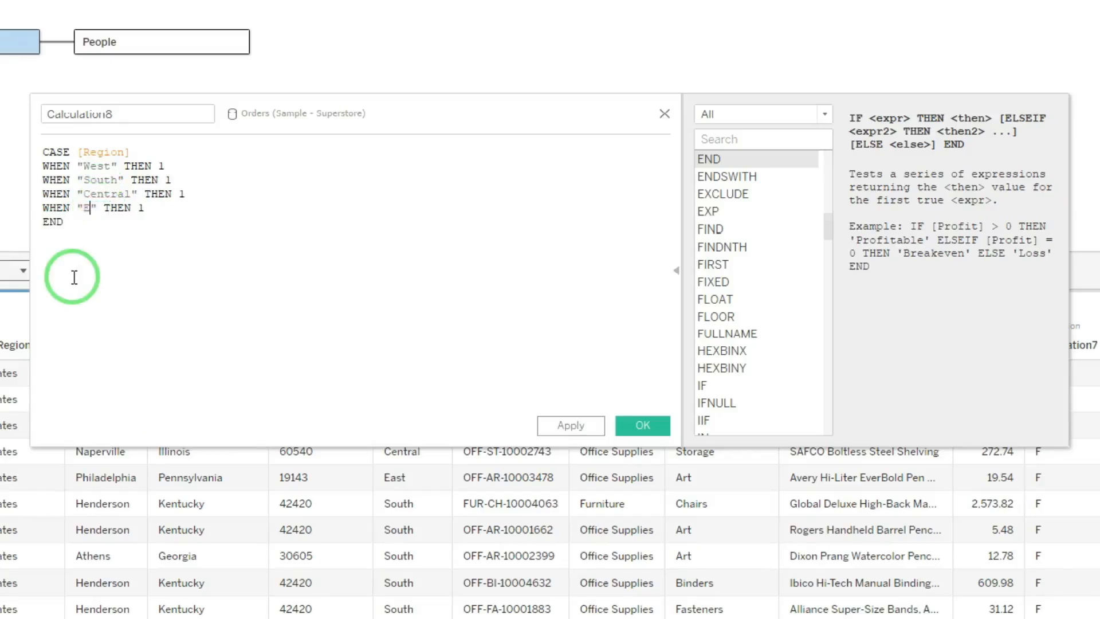
pyautogui.write('ast')
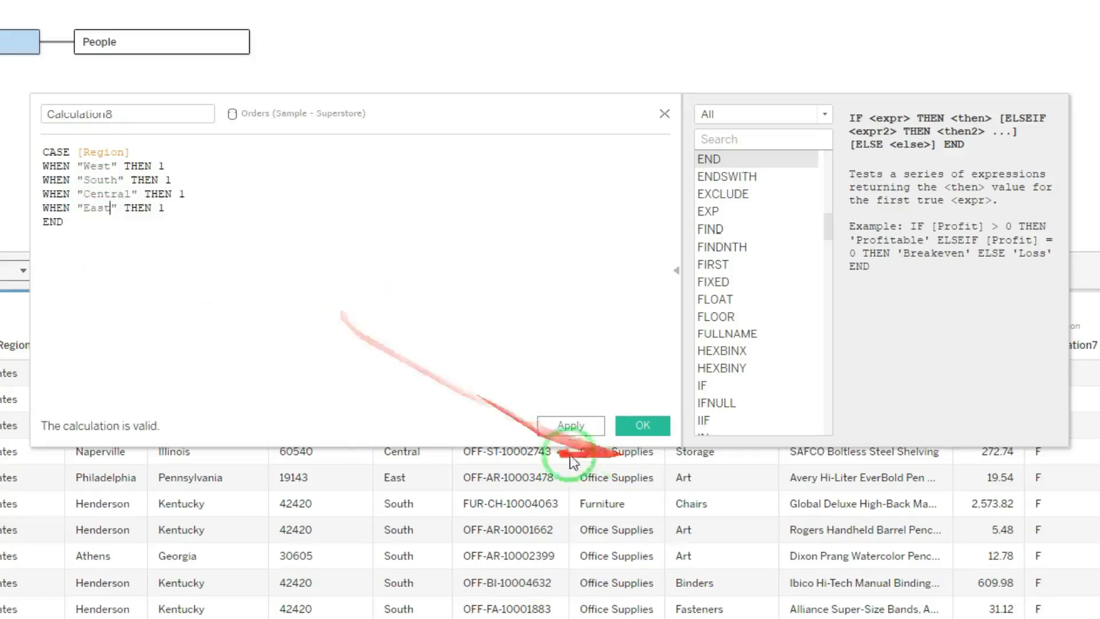
pyautogui.click(632, 425)
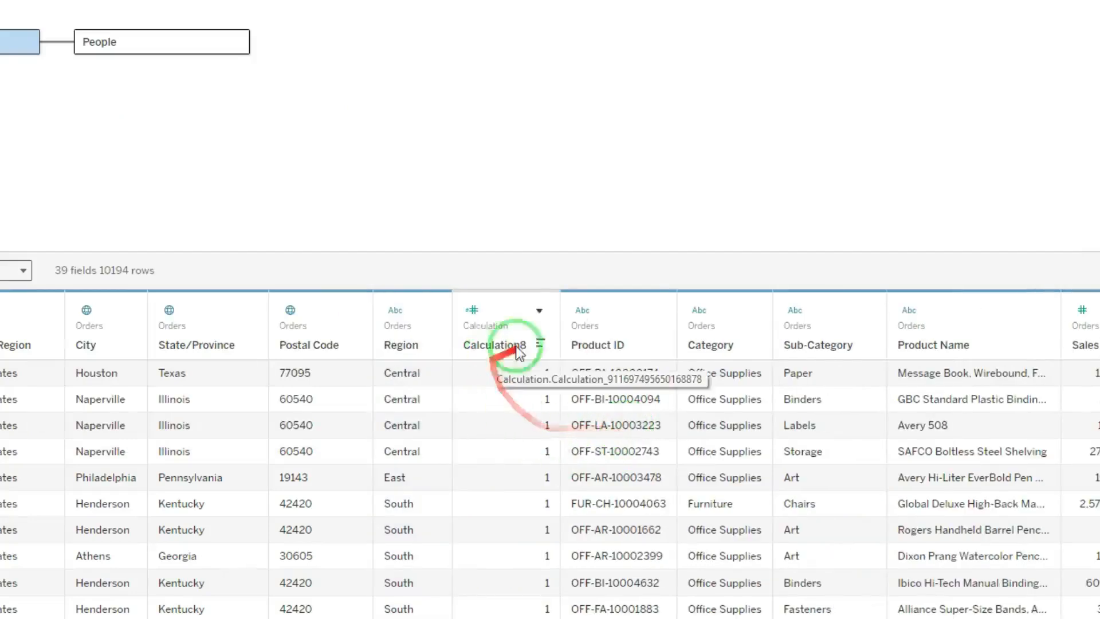
# Check the CASE formula and load the domain in Calculation8's description, and close it.
pyautogui.click(539, 312)
pyautogui.click(607, 509)
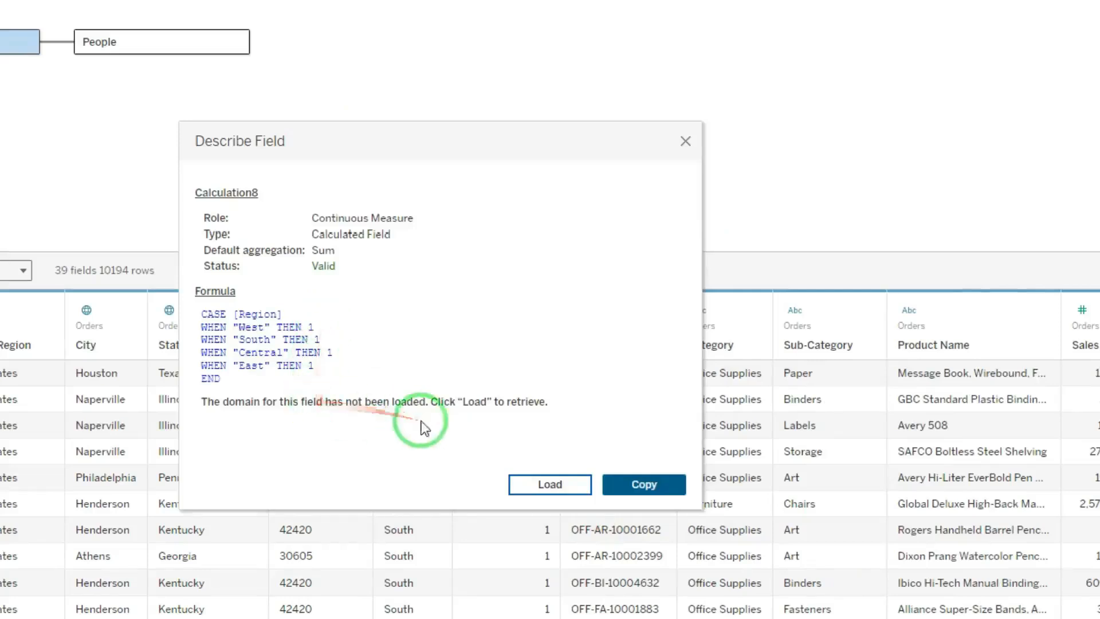
pyautogui.click(523, 483)
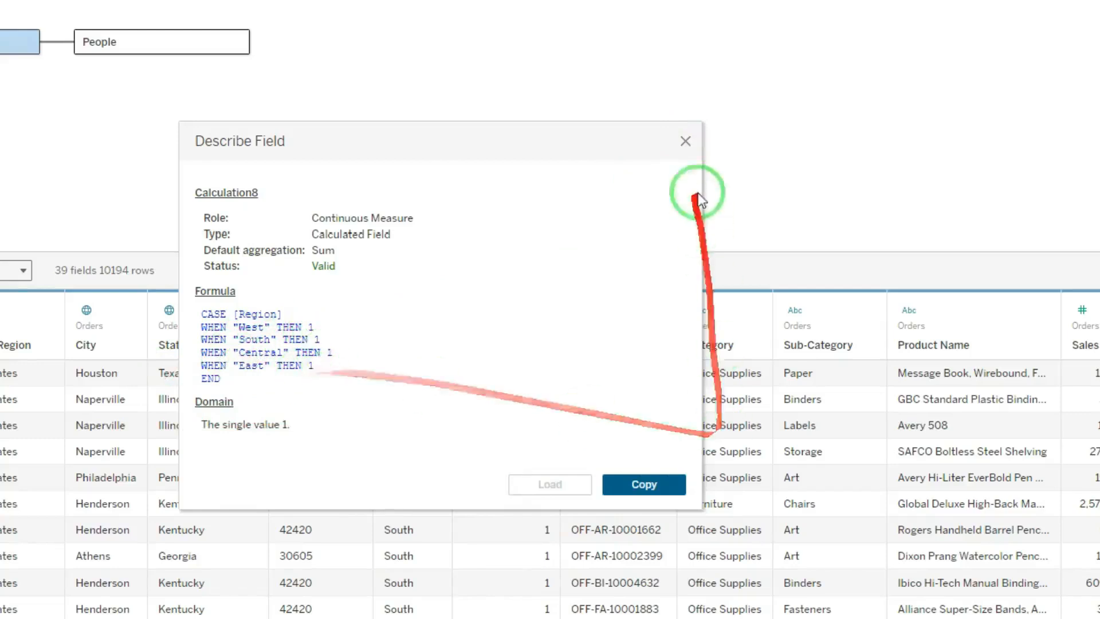
pyautogui.click(686, 136)
# Edit Calculation8 to return 2 for South, 3 for Central and 4 for East, and save it.
pyautogui.click(539, 310)
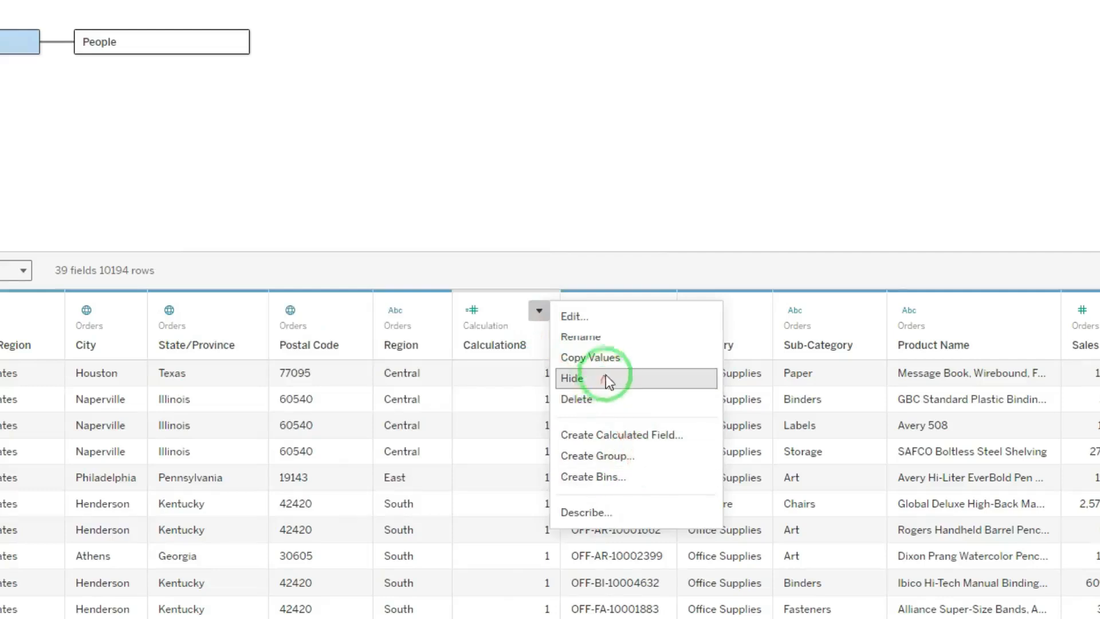
pyautogui.click(603, 328)
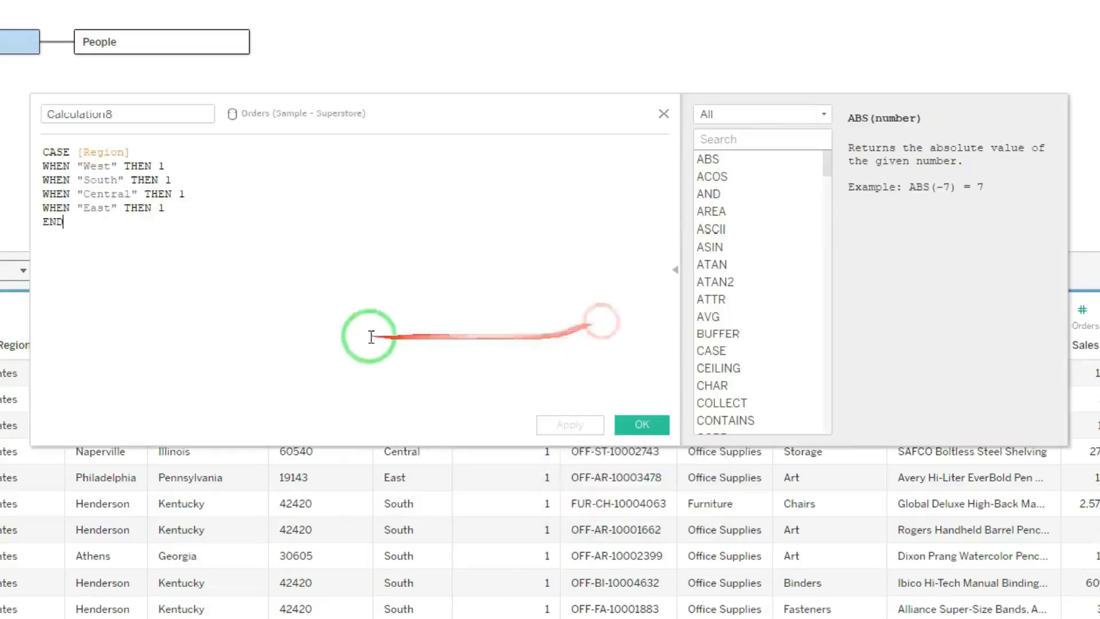
pyautogui.click(172, 181)
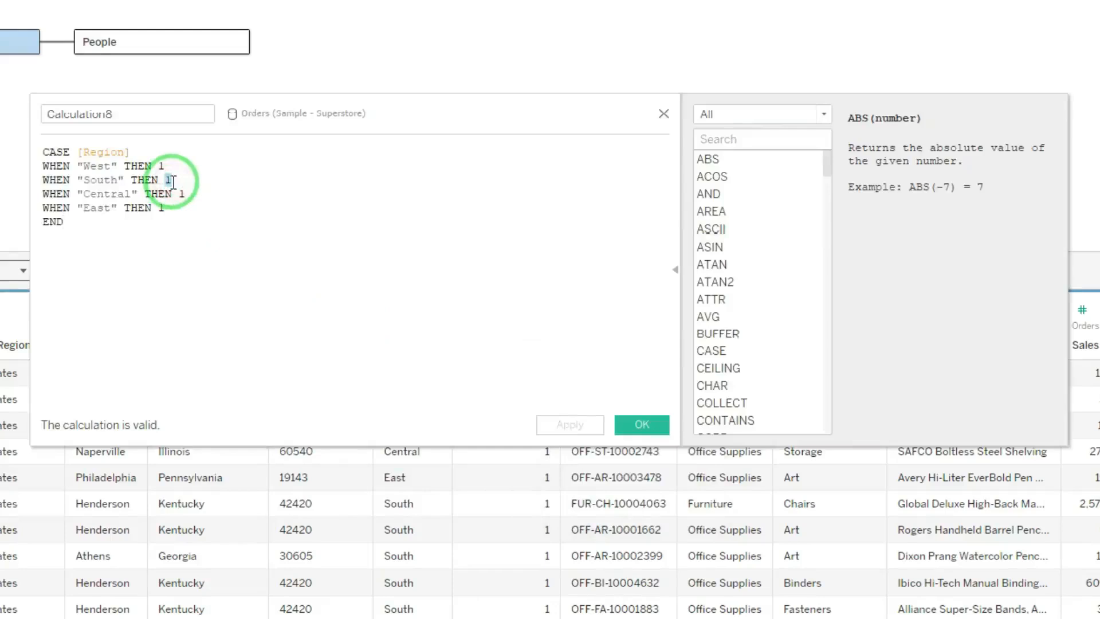
pyautogui.write('2')
pyautogui.doubleClick(179, 195)
pyautogui.write('3')
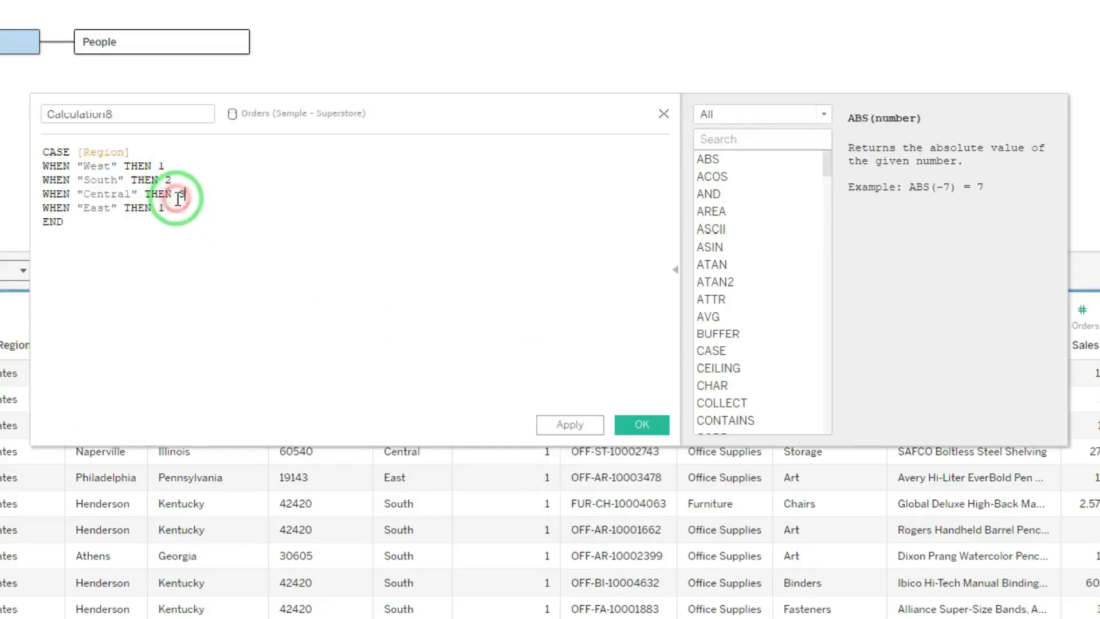
pyautogui.doubleClick(163, 210)
pyautogui.write('4')
pyautogui.click(641, 419)
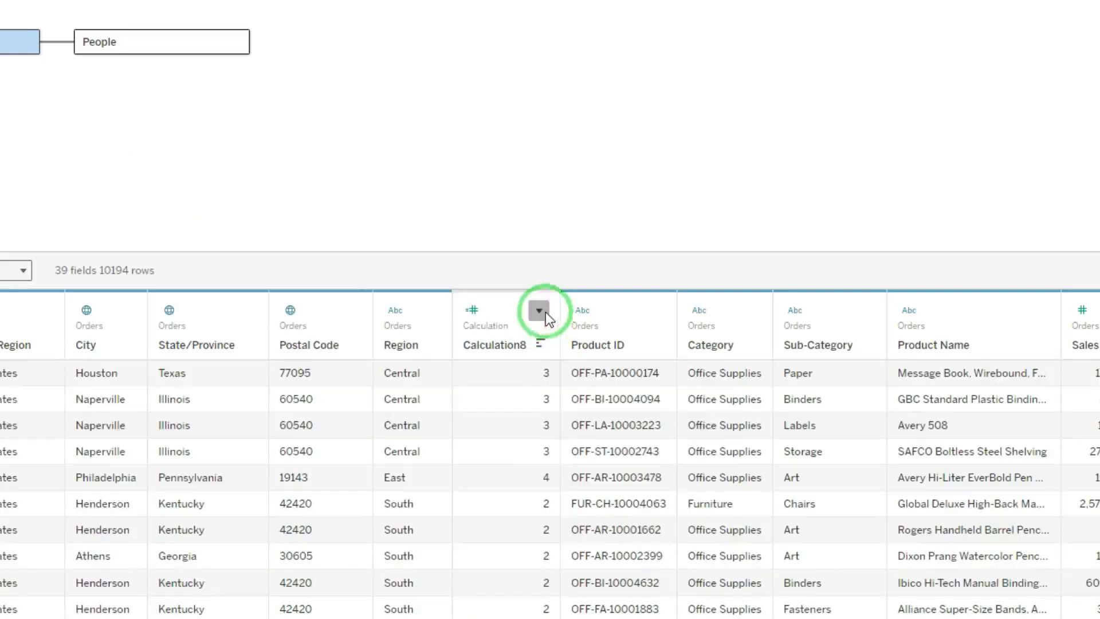
# Open Calculation8's description to check the edited THEN values, and load the field's domain.
pyautogui.click(538, 311)
pyautogui.click(606, 513)
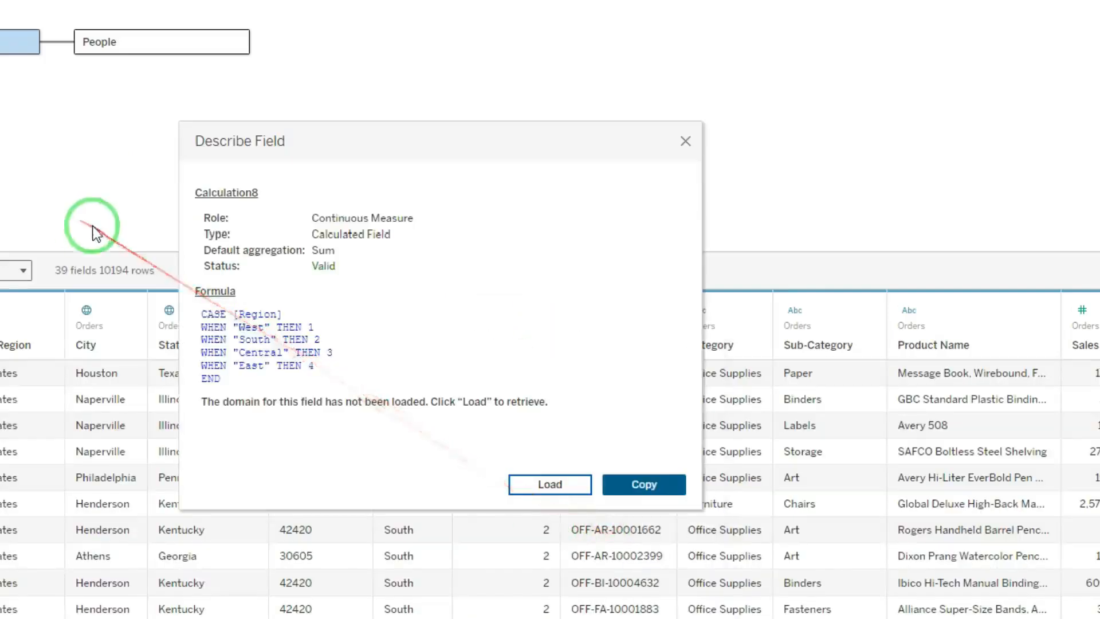
pyautogui.click(564, 477)
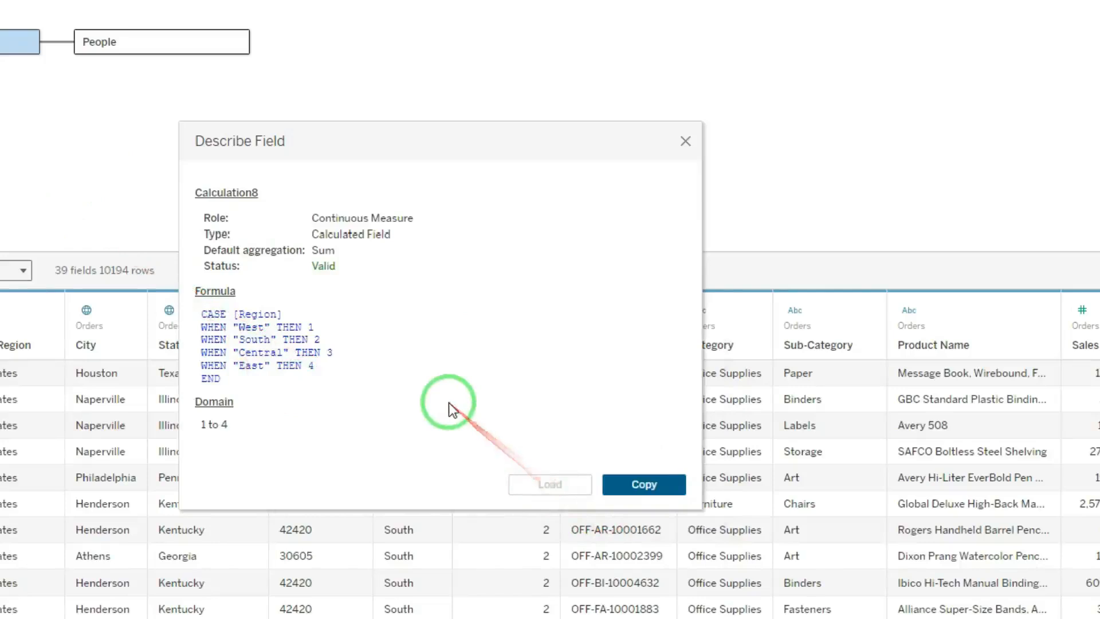